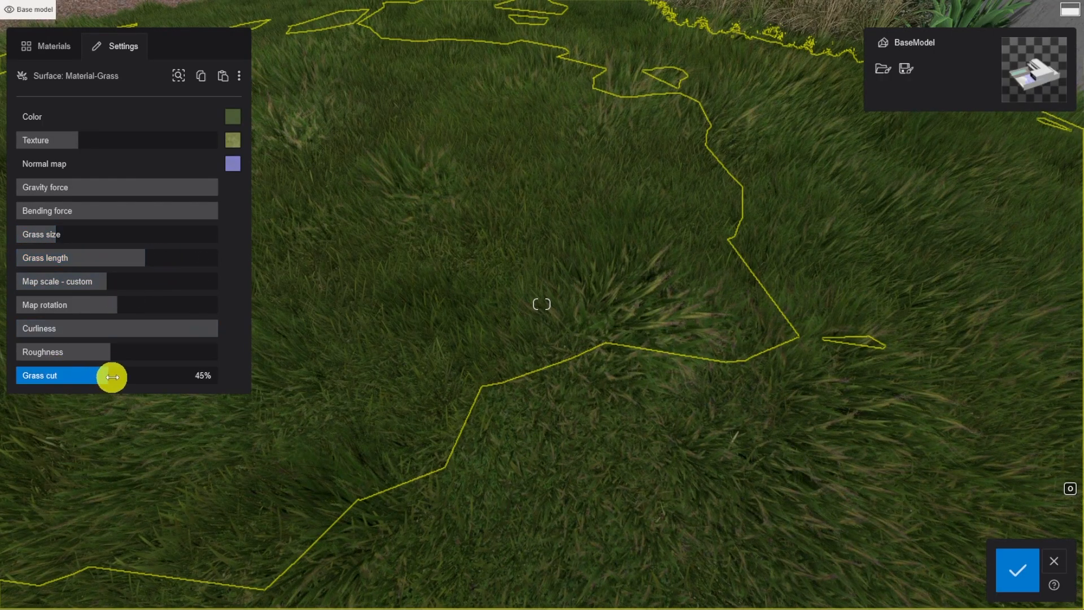
# Step: Raise the Grass cut of Material-Grass slightly, and assign a Landscape material to the Material-Grass_2D surface
pyautogui.moveTo(112, 377); pyautogui.dragTo(117, 376)
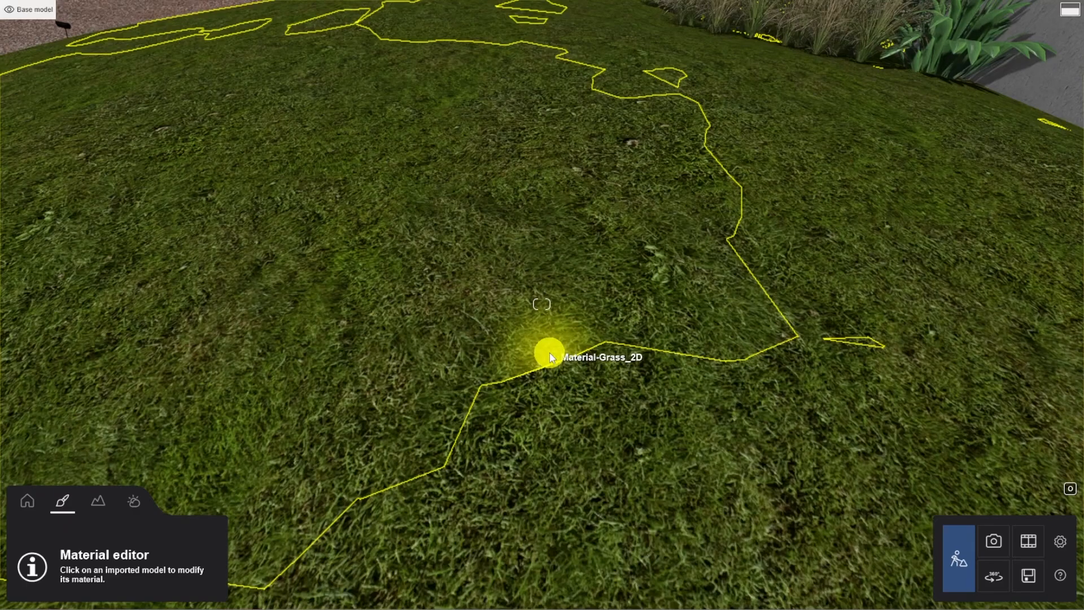
pyautogui.click(550, 352)
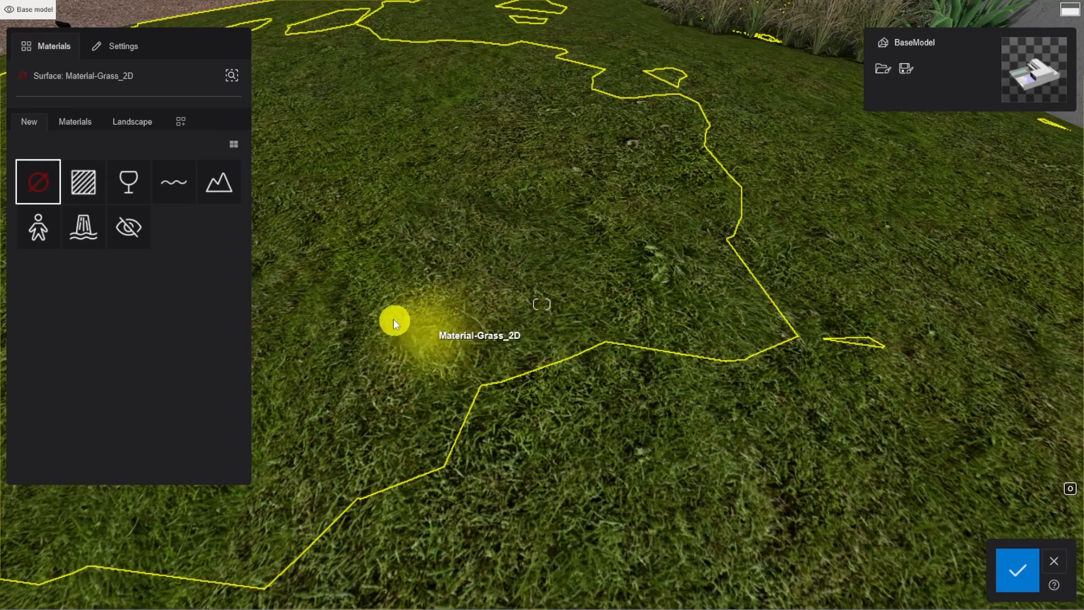
pyautogui.click(229, 193)
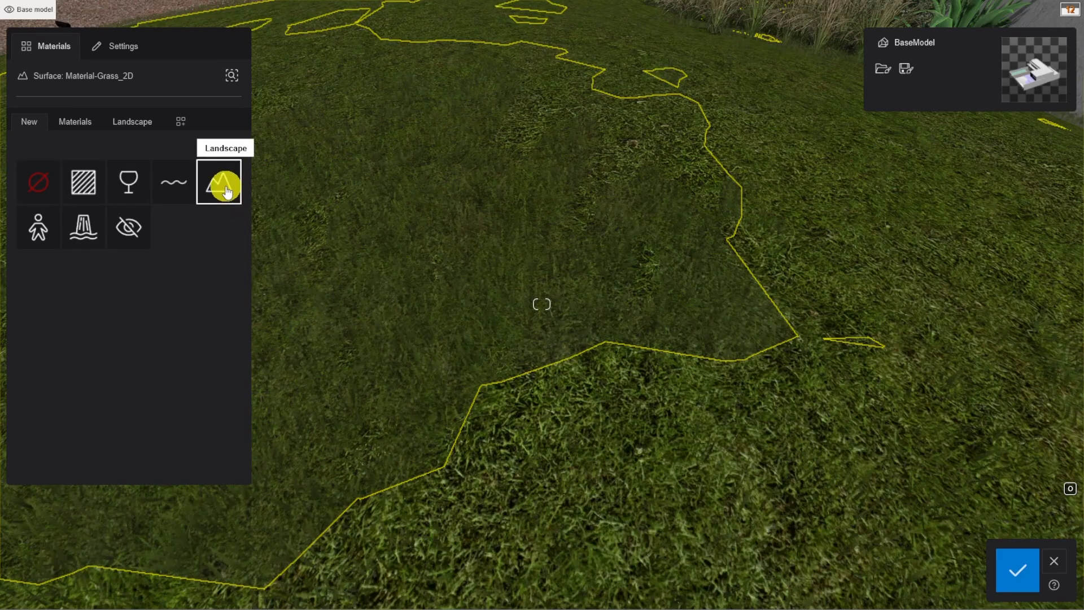
pyautogui.click(125, 120)
pyautogui.click(175, 402)
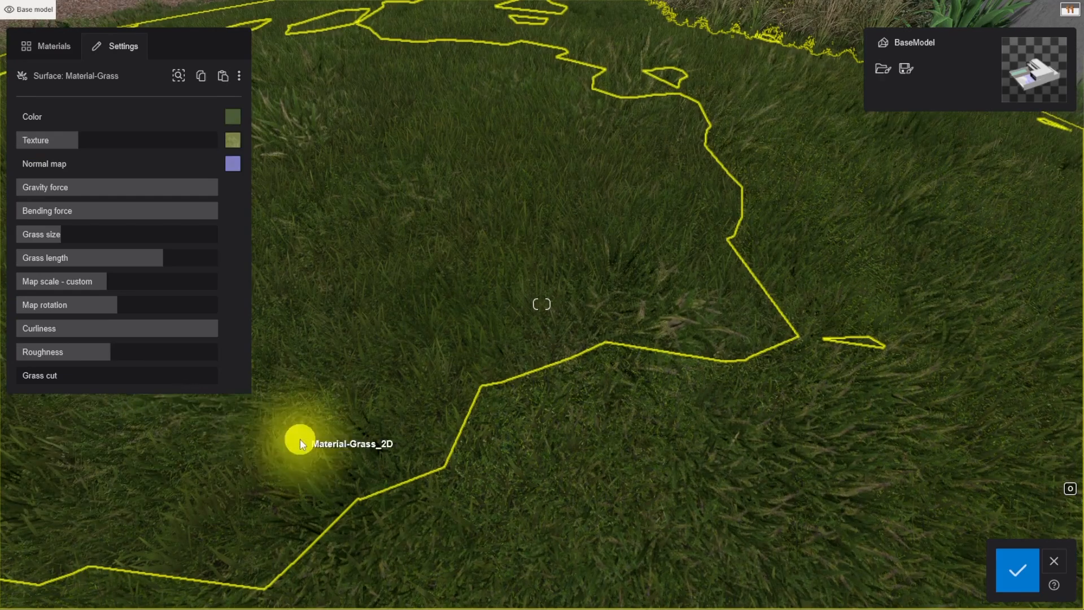
# Step: Reduce the grass size and grass length of Material-Grass, and raise its grass cut and texture strength
pyautogui.moveTo(60, 234); pyautogui.dragTo(55, 233)
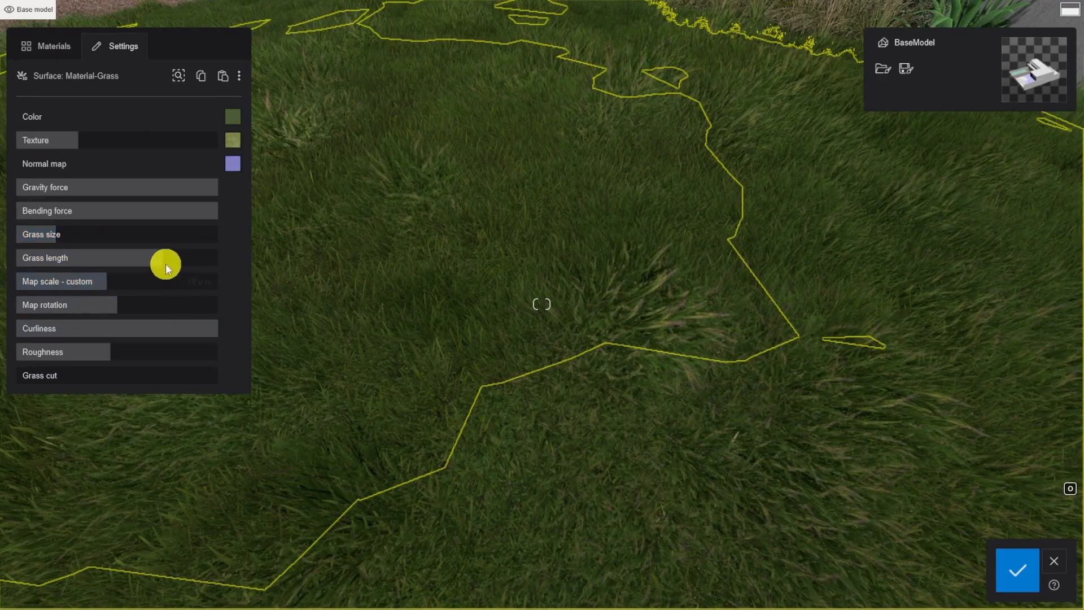
pyautogui.moveTo(163, 257); pyautogui.dragTo(145, 258)
pyautogui.moveTo(66, 375); pyautogui.dragTo(117, 375)
pyautogui.moveTo(79, 139); pyautogui.dragTo(116, 139)
# Step: Shift the Material-Grass colour to a slightly more saturated green and save the material changes
pyautogui.click(233, 116)
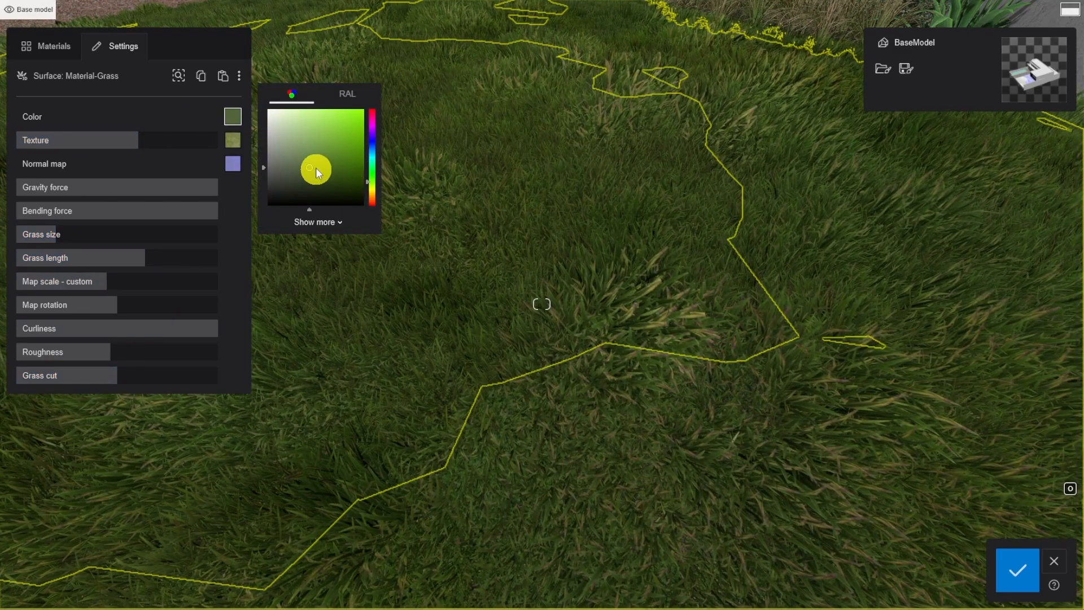
pyautogui.moveTo(316, 171); pyautogui.dragTo(322, 169)
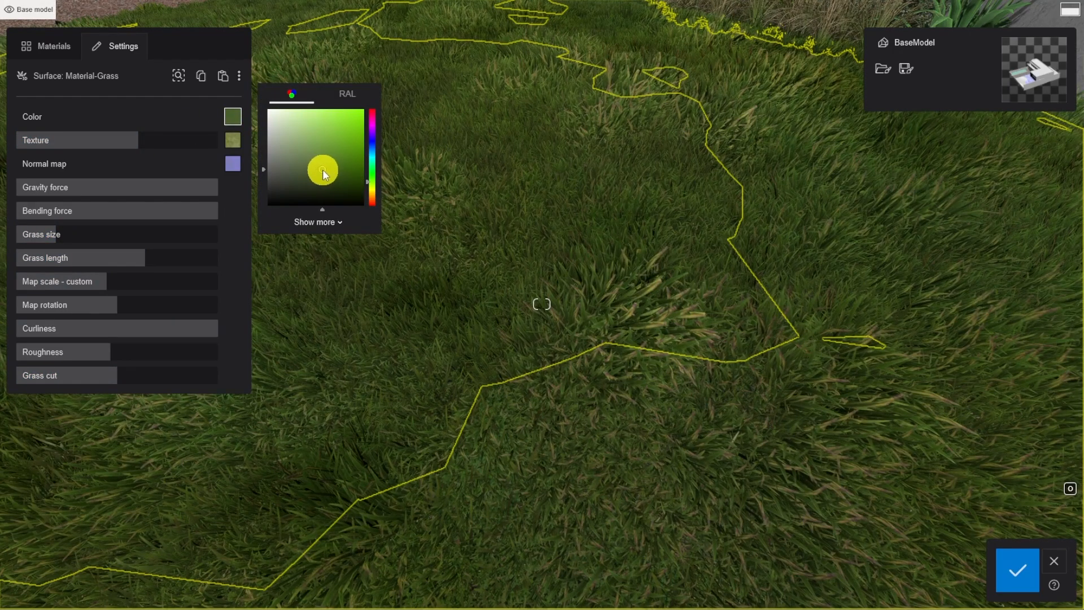
pyautogui.click(1026, 573)
# Step: Create a variation of the imported BaseModel named BaseModel_v02 in the Main (default) category folder
pyautogui.click(35, 560)
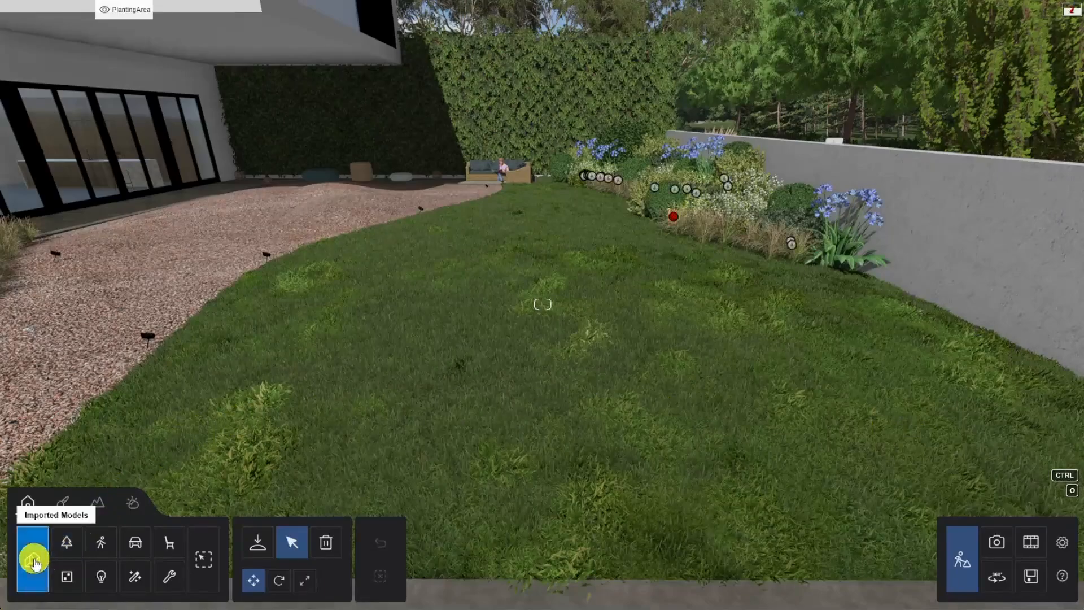
pyautogui.click(1024, 219)
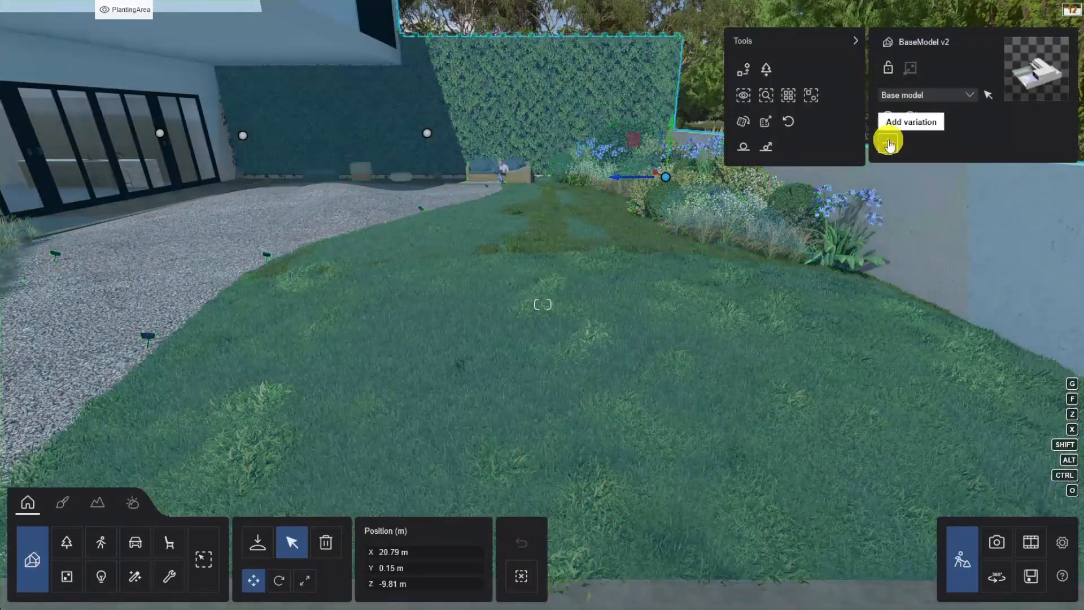
pyautogui.click(889, 144)
pyautogui.click(635, 287)
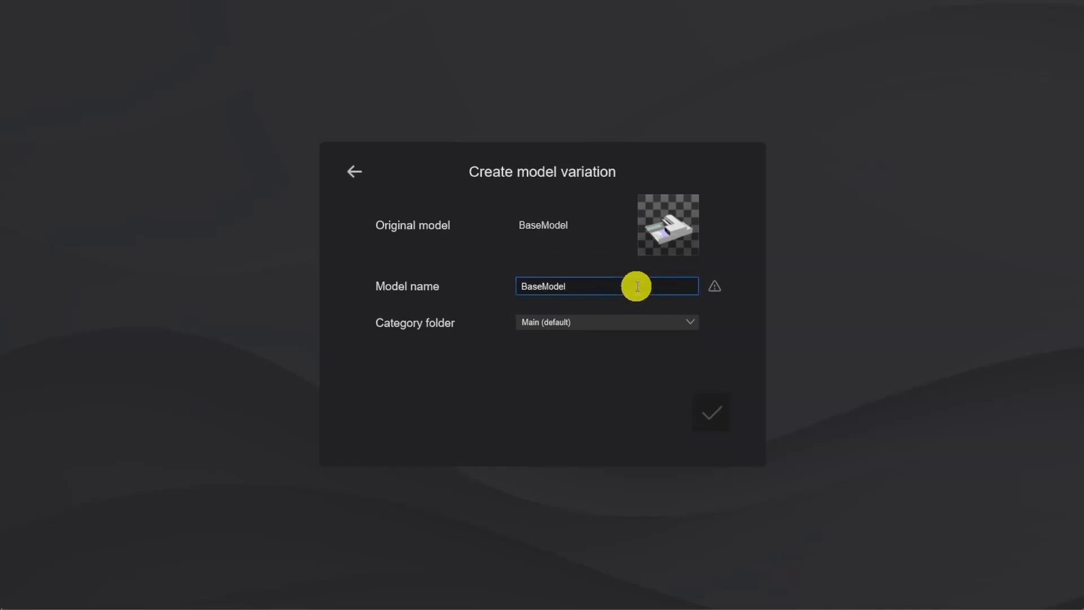
pyautogui.write('_v02')
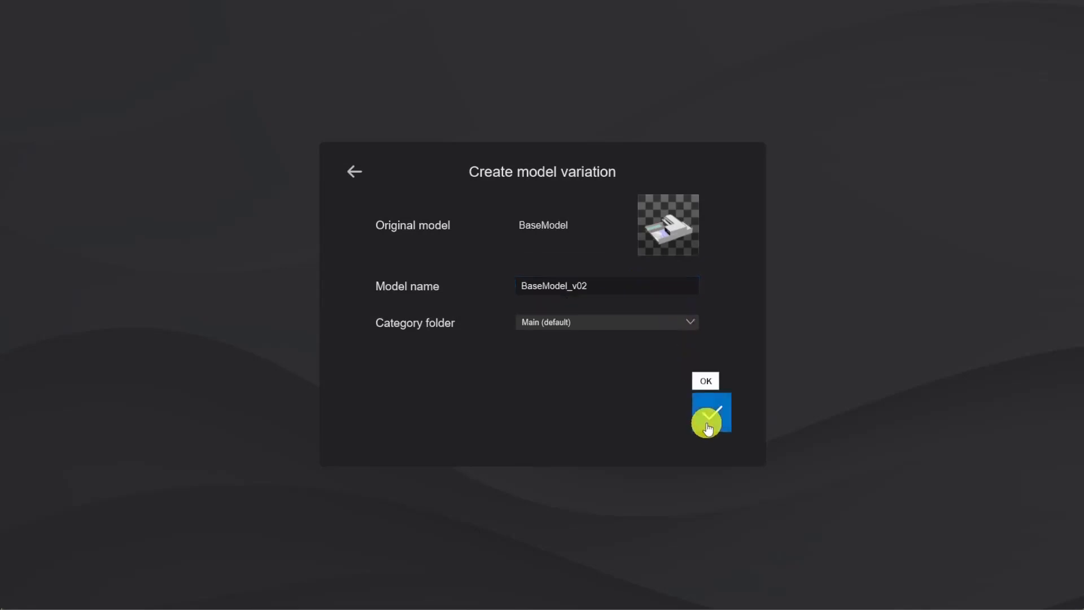
pyautogui.click(706, 423)
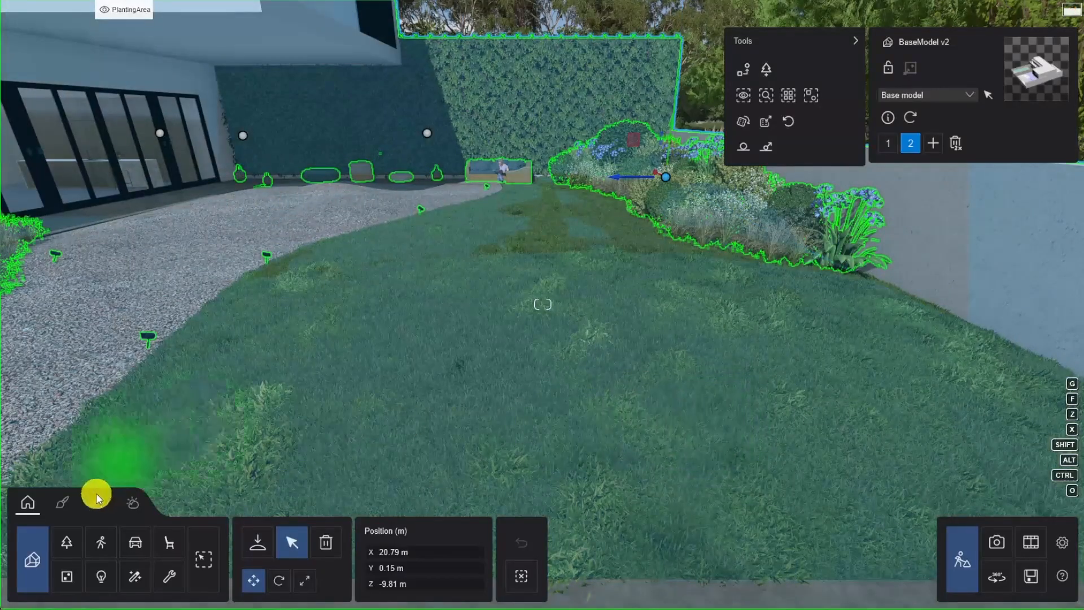
# Step: Make the Material-Gravel, Material-Grass_2D and Material-Grass surfaces of the new variation invisible and save the materials
pyautogui.click(63, 502)
pyautogui.click(116, 307)
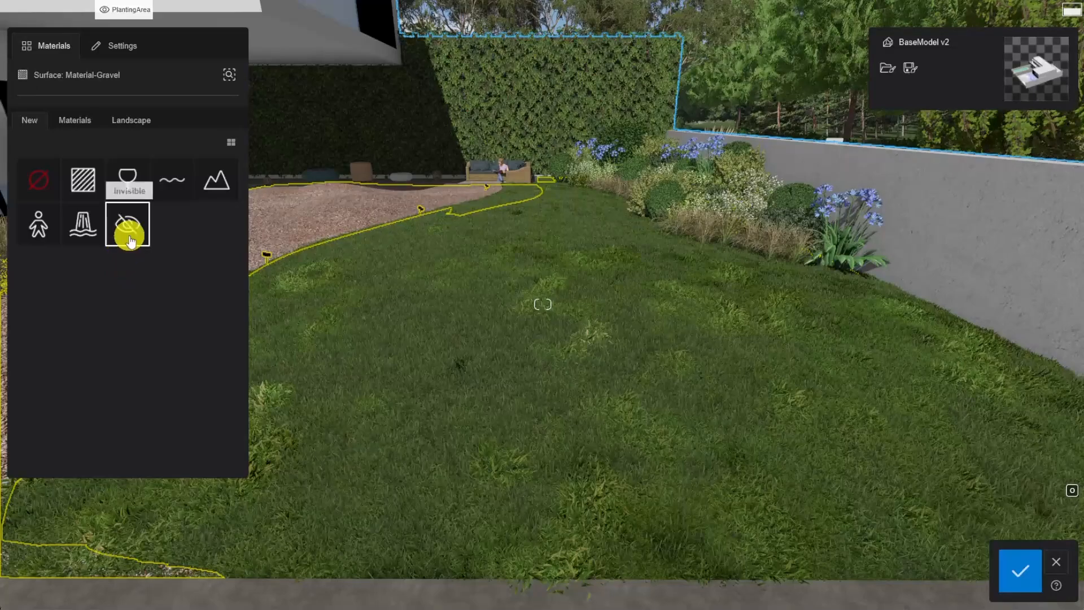
pyautogui.click(329, 252)
pyautogui.click(128, 221)
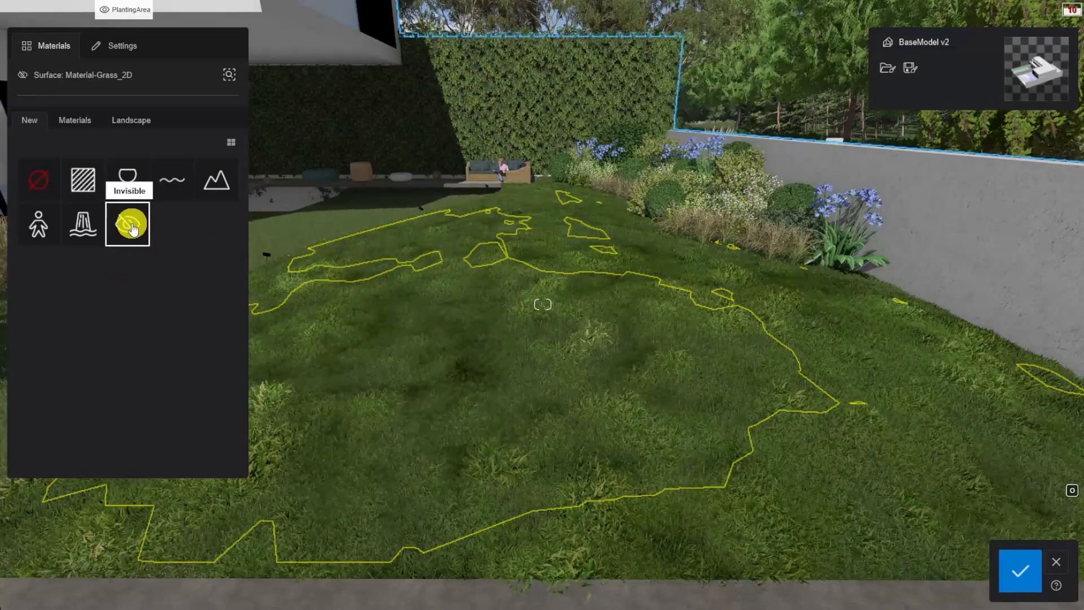
pyautogui.click(790, 452)
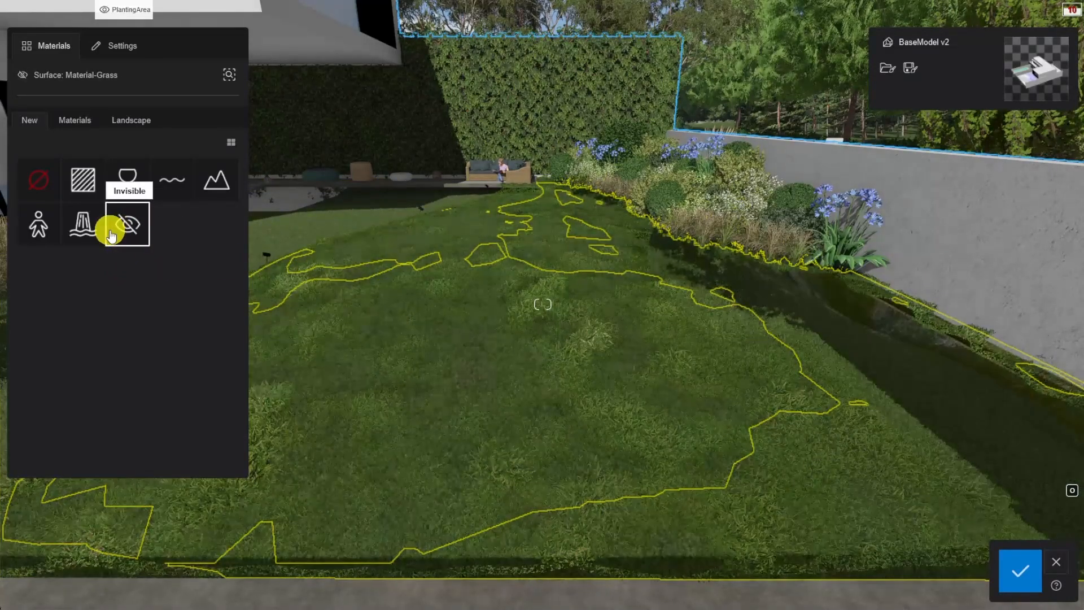
pyautogui.click(111, 232)
pyautogui.click(1020, 571)
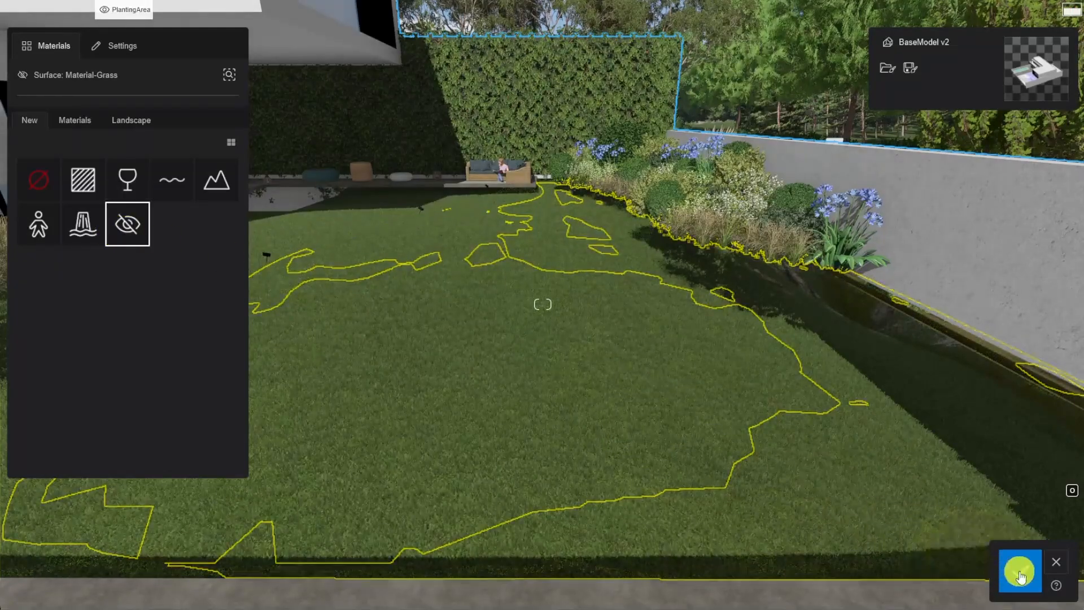
# Step: Raise the landscape terrain across the lawn area between the planting beds
pyautogui.click(286, 446)
pyautogui.click(97, 502)
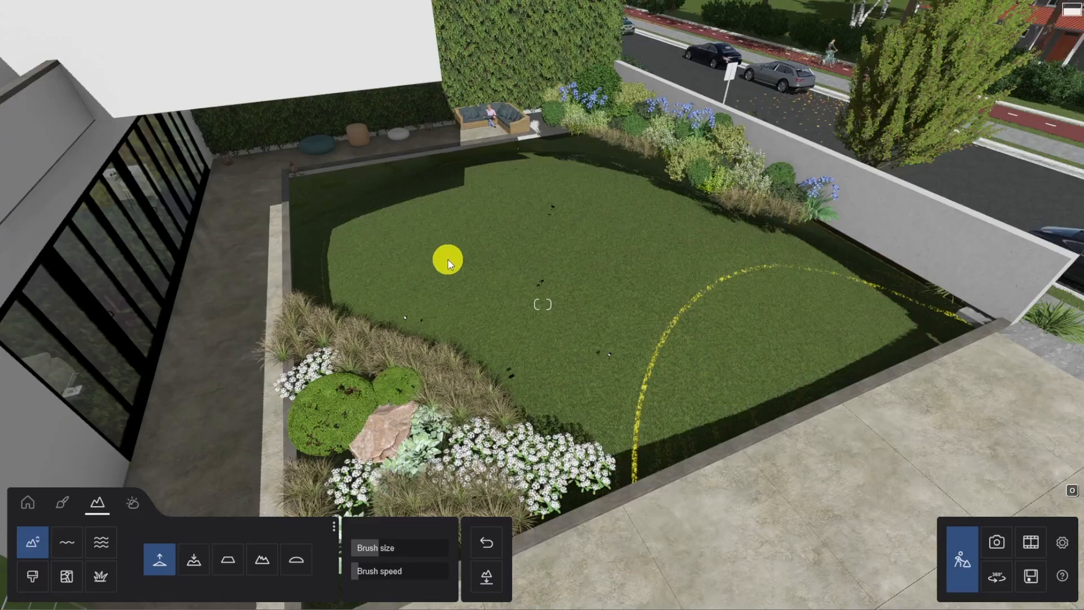
pyautogui.moveTo(344, 187)
pyautogui.mouseDown()
pyautogui.moveTo(354, 218)
pyautogui.moveTo(548, 223)
pyautogui.moveTo(575, 159)
pyautogui.moveTo(595, 145)
pyautogui.moveTo(830, 306)
pyautogui.moveTo(878, 314)
pyautogui.mouseUp()
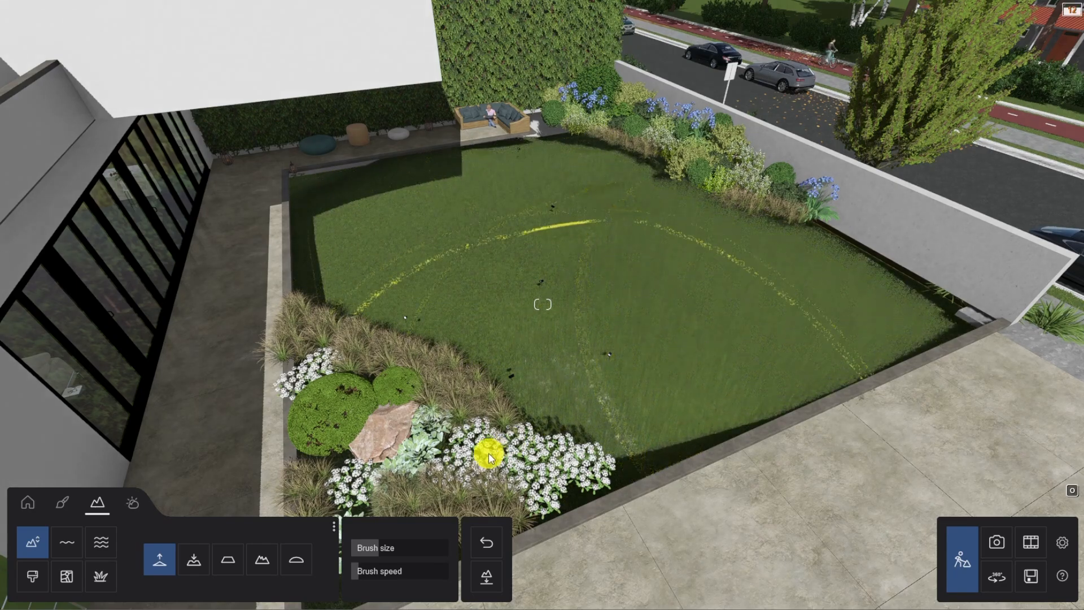
pyautogui.click(483, 545)
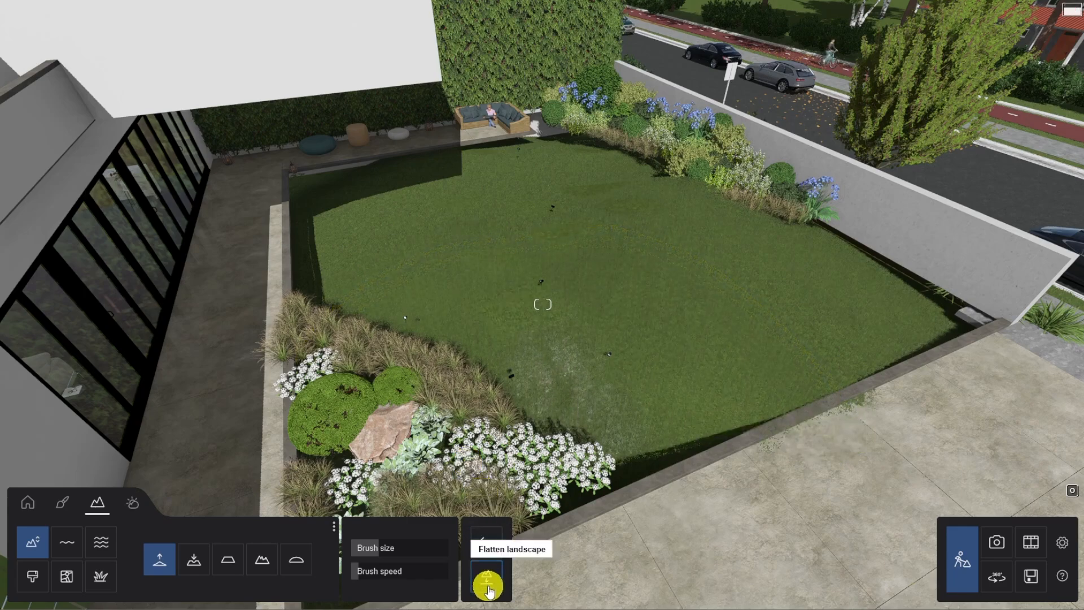
# Step: Reduce the terrain brush size and speed, and raise the terrain at the lawn corner beside the concrete wall
pyautogui.click(387, 554)
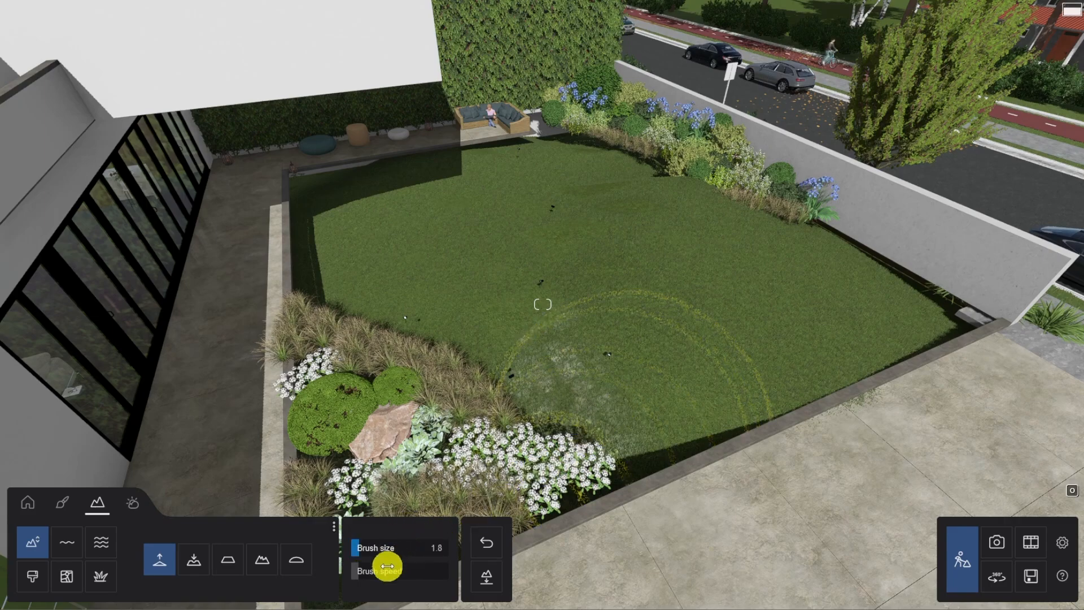
pyautogui.click(370, 572)
pyautogui.click(363, 546)
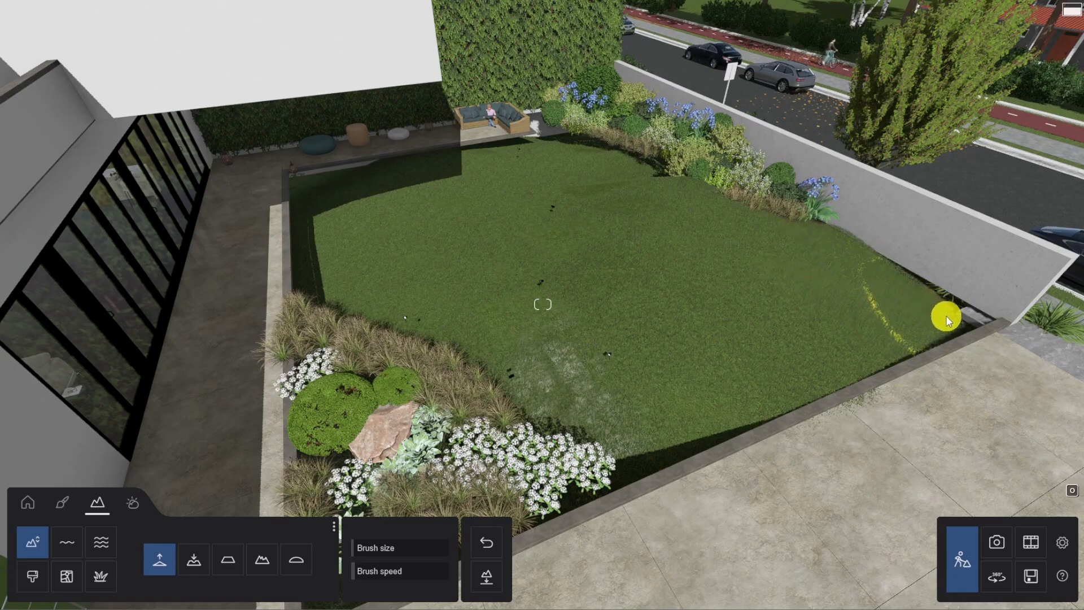
pyautogui.moveTo(948, 319); pyautogui.dragTo(972, 309)
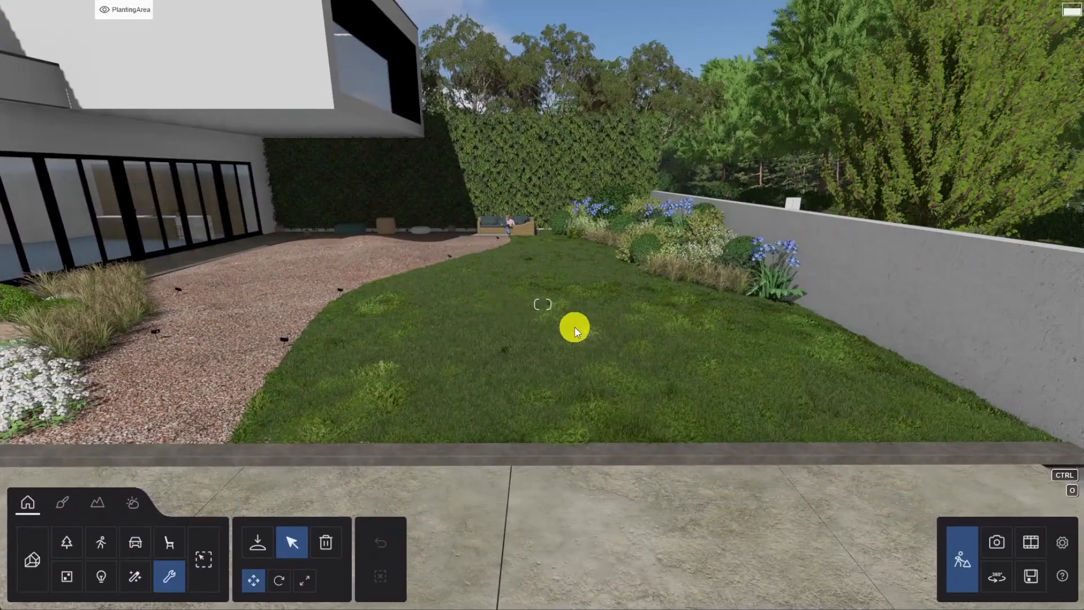
# Step: Browse the Weeds category of the Nature library and start a line-based mass placement
pyautogui.press('w')
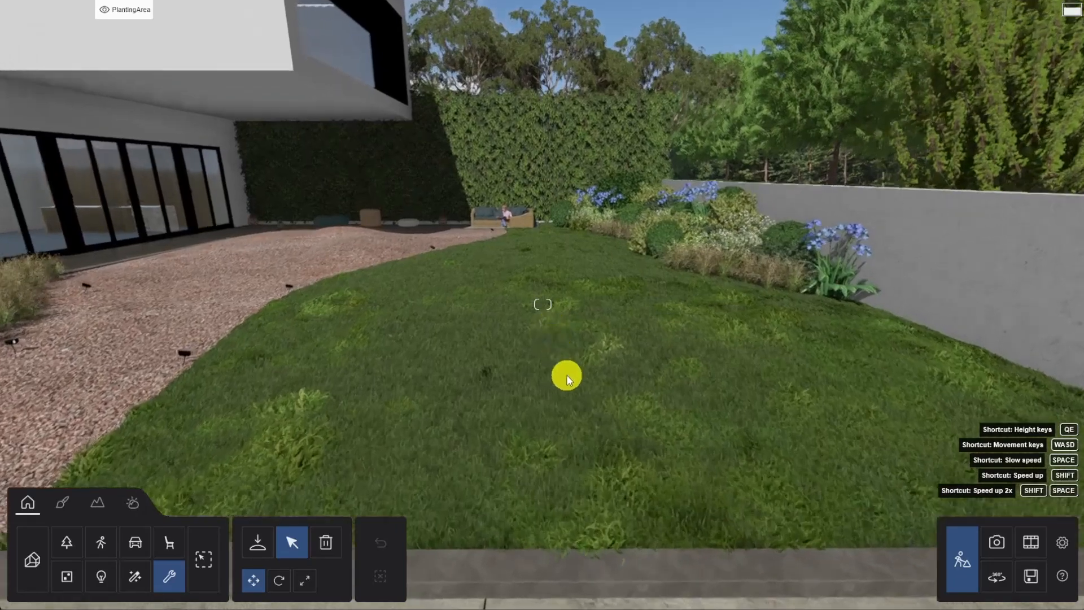
pyautogui.press('q')
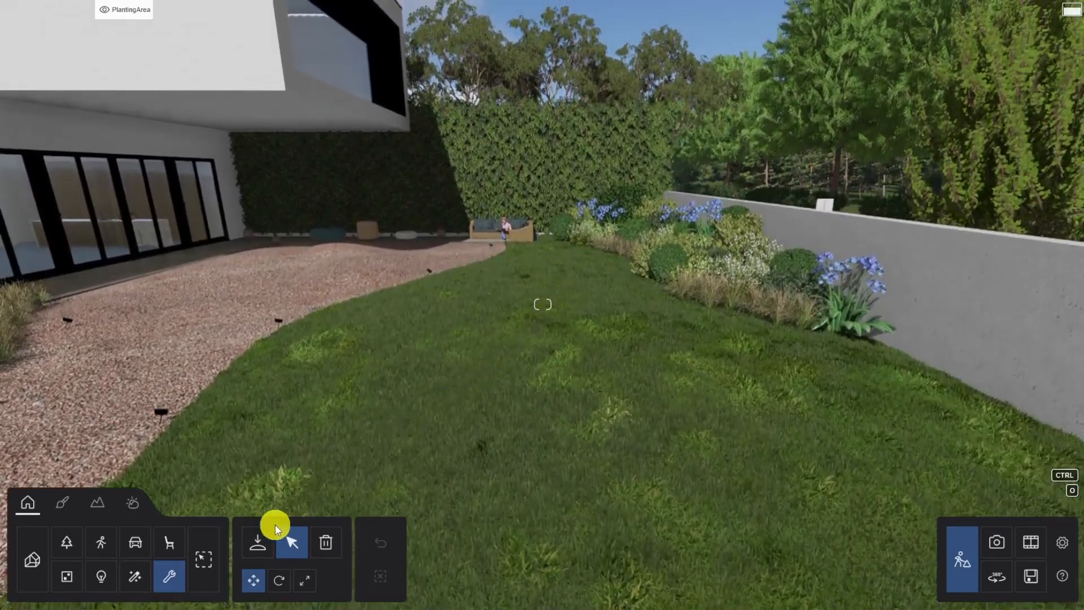
pyautogui.click(258, 546)
pyautogui.click(66, 541)
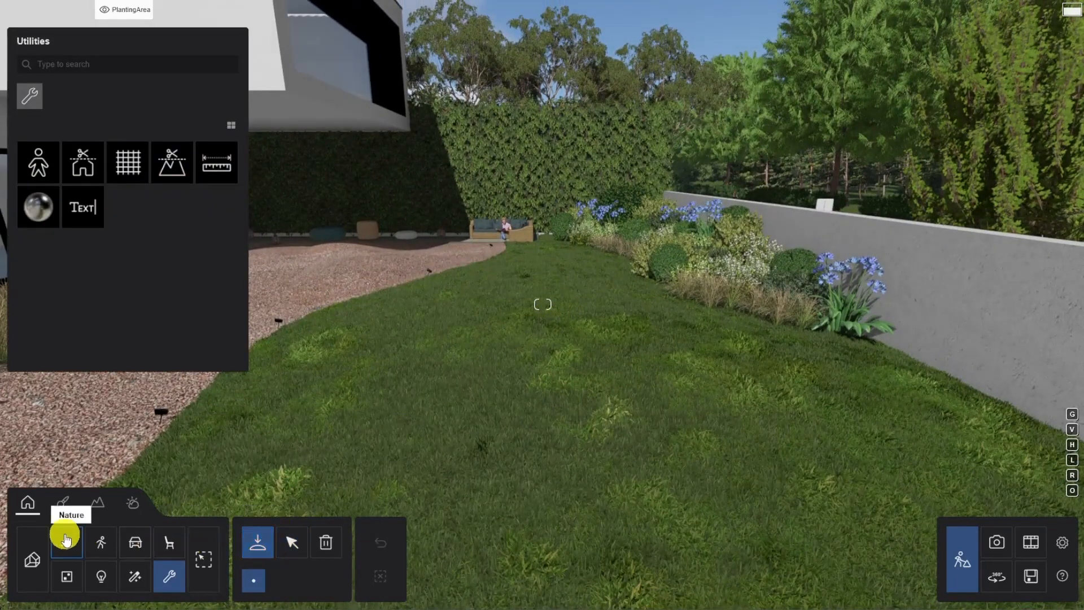
pyautogui.click(136, 126)
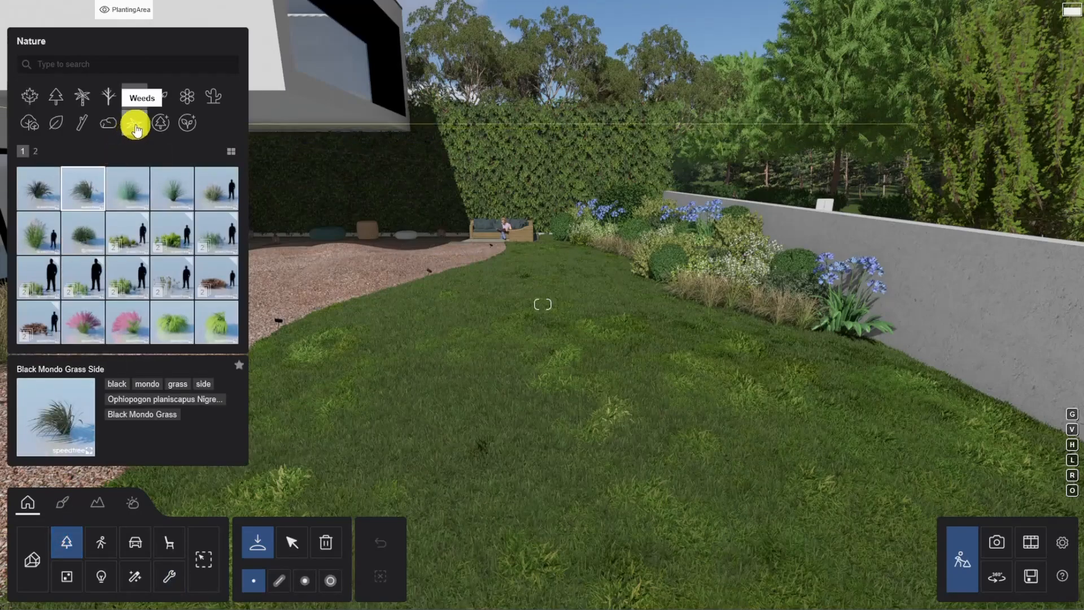
pyautogui.click(280, 582)
# Step: Define the mass placement line along the lawn and set Randomize offset from line to its maximum
pyautogui.press('w')
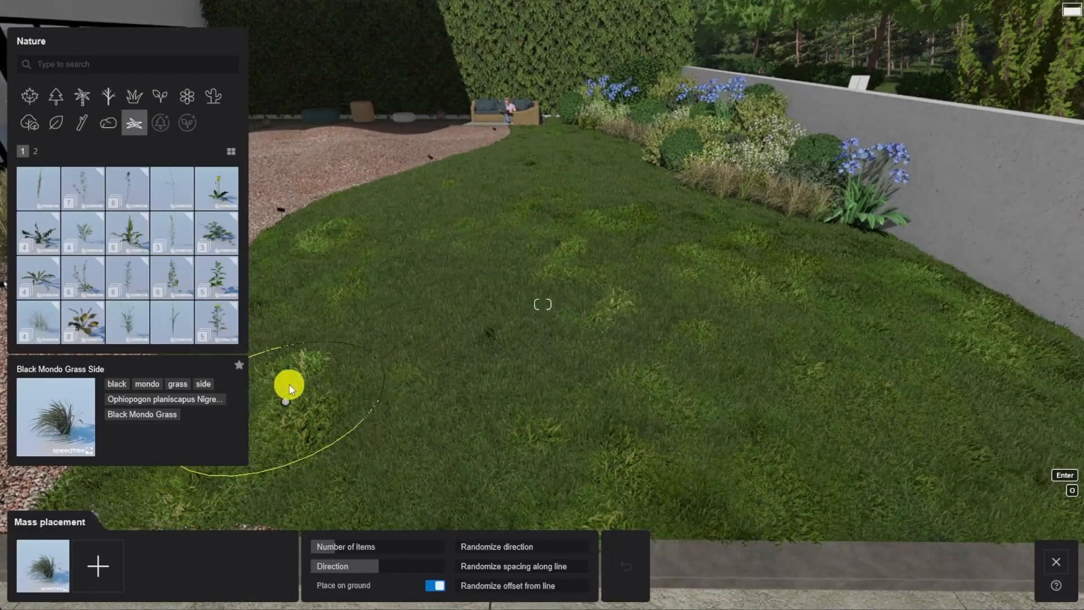
pyautogui.click(670, 487)
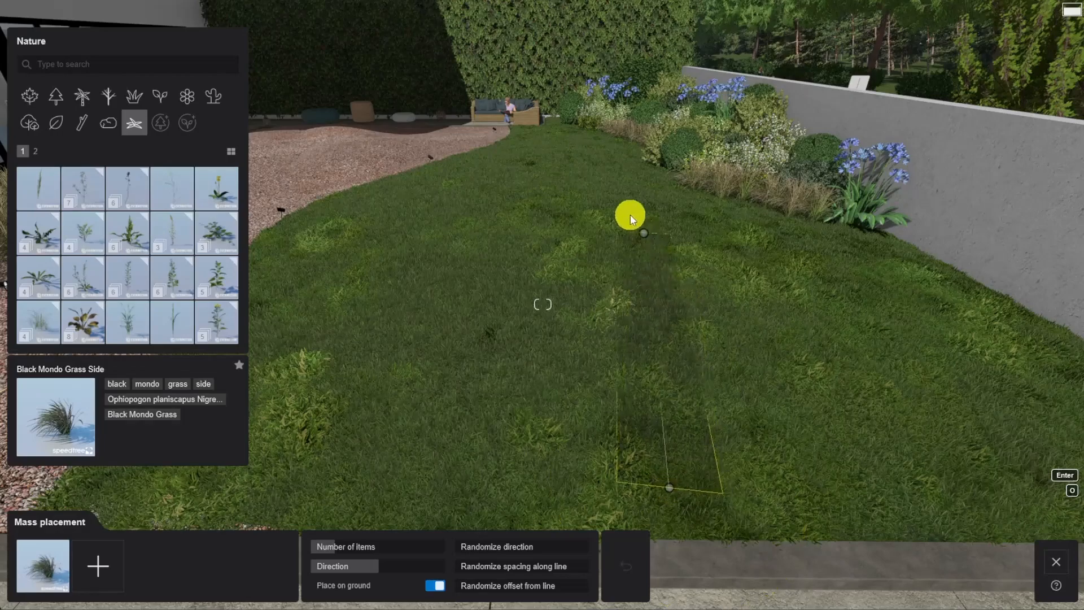
pyautogui.click(575, 193)
pyautogui.moveTo(470, 590); pyautogui.dragTo(610, 585)
# Step: Replace the mass placement plant with Dandelion 001 and add Dandelion 003 to the mix
pyautogui.click(44, 232)
pyautogui.click(79, 198)
pyautogui.click(39, 582)
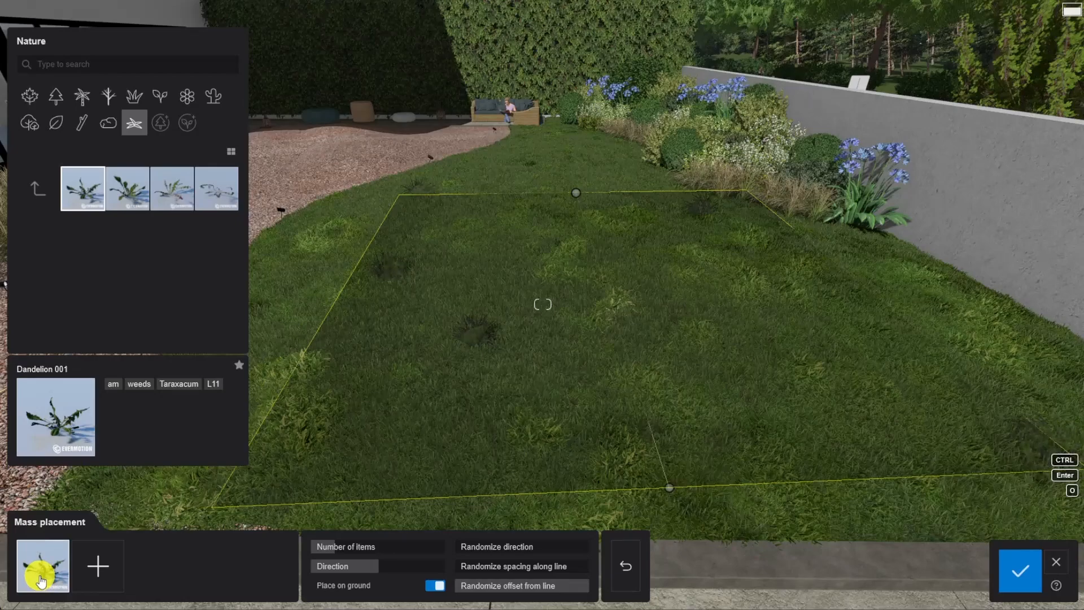
pyautogui.click(169, 197)
pyautogui.click(98, 566)
# Step: Add the first variant of the low leafy three-model weed group and Plantain 004 to the mass placement
pyautogui.click(40, 188)
pyautogui.click(212, 242)
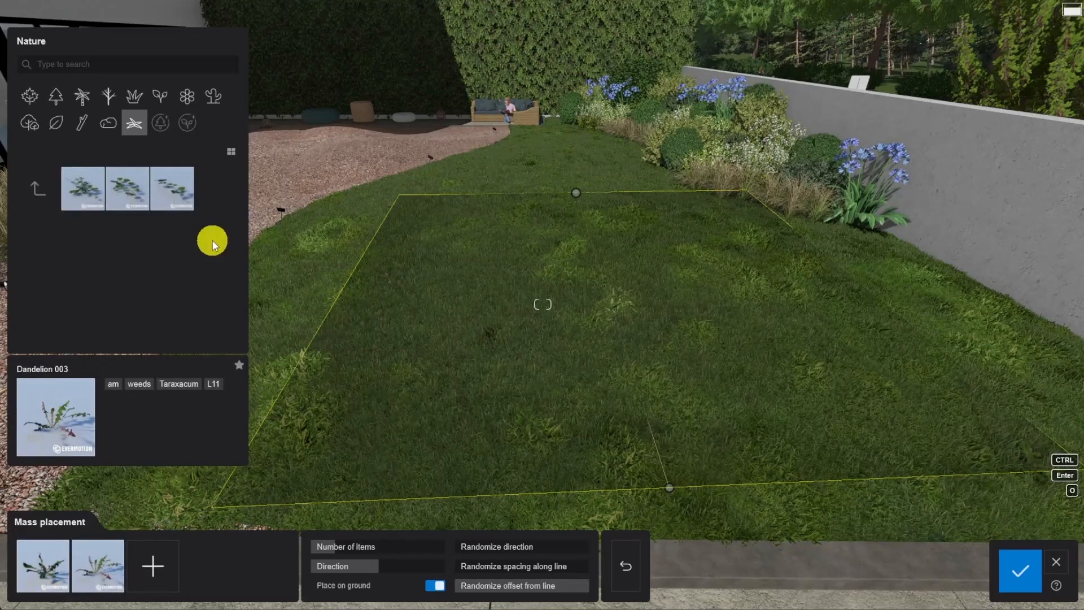
pyautogui.click(83, 190)
pyautogui.click(152, 566)
pyautogui.click(36, 187)
pyautogui.click(90, 307)
pyautogui.click(217, 189)
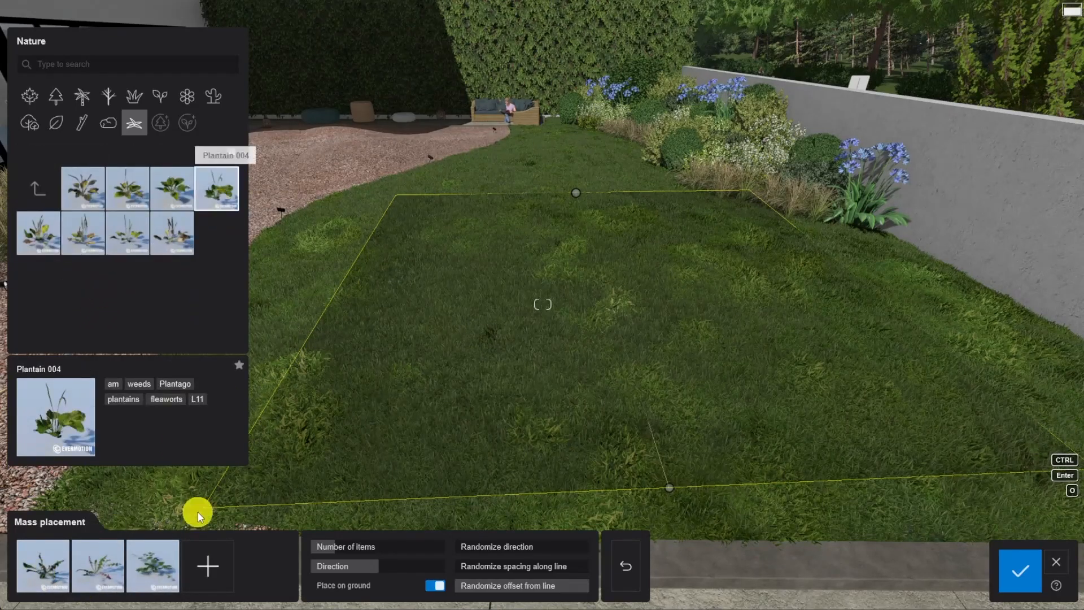
pyautogui.click(207, 565)
# Step: Add Hawkbit 003 to the mass placement plant mix
pyautogui.click(39, 192)
pyautogui.click(39, 277)
pyautogui.click(172, 188)
pyautogui.click(263, 566)
# Step: Increase the number of items, randomize the weeds' direction and spacing along the line, and place them on the lawn
pyautogui.moveTo(339, 546); pyautogui.dragTo(388, 547)
pyautogui.moveTo(490, 546); pyautogui.dragTo(550, 542)
pyautogui.moveTo(615, 350); pyautogui.dragTo(651, 424, button='right')
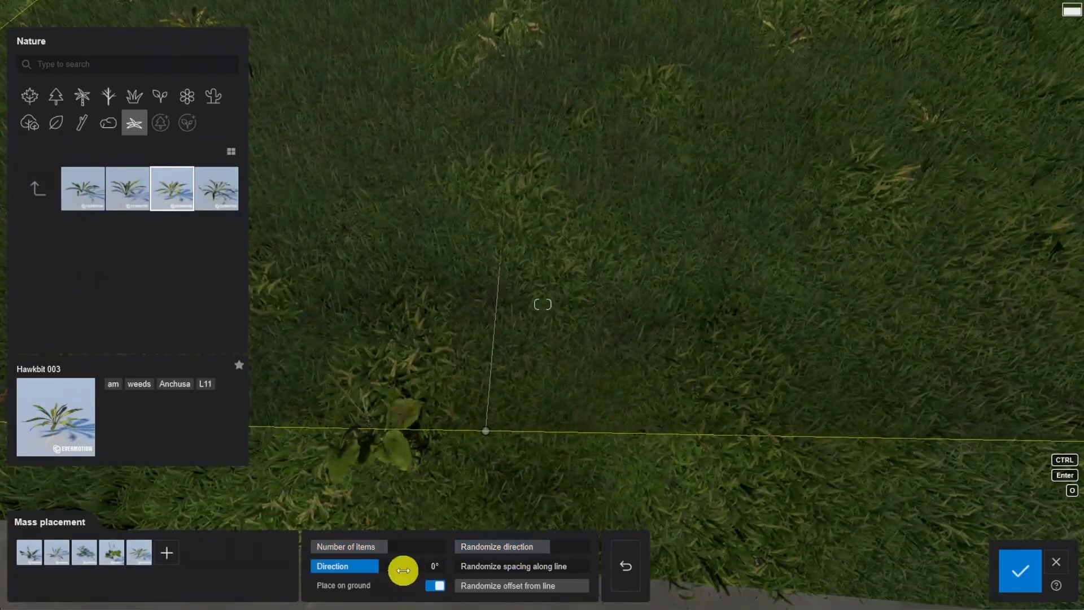
pyautogui.moveTo(497, 566); pyautogui.dragTo(561, 567)
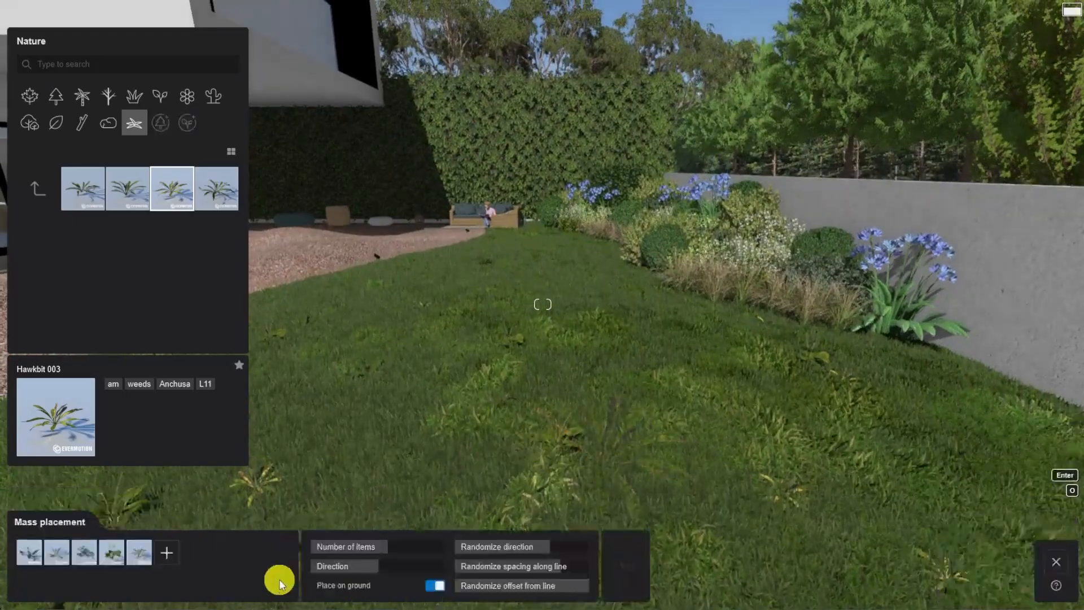
pyautogui.click(544, 586)
pyautogui.click(1011, 576)
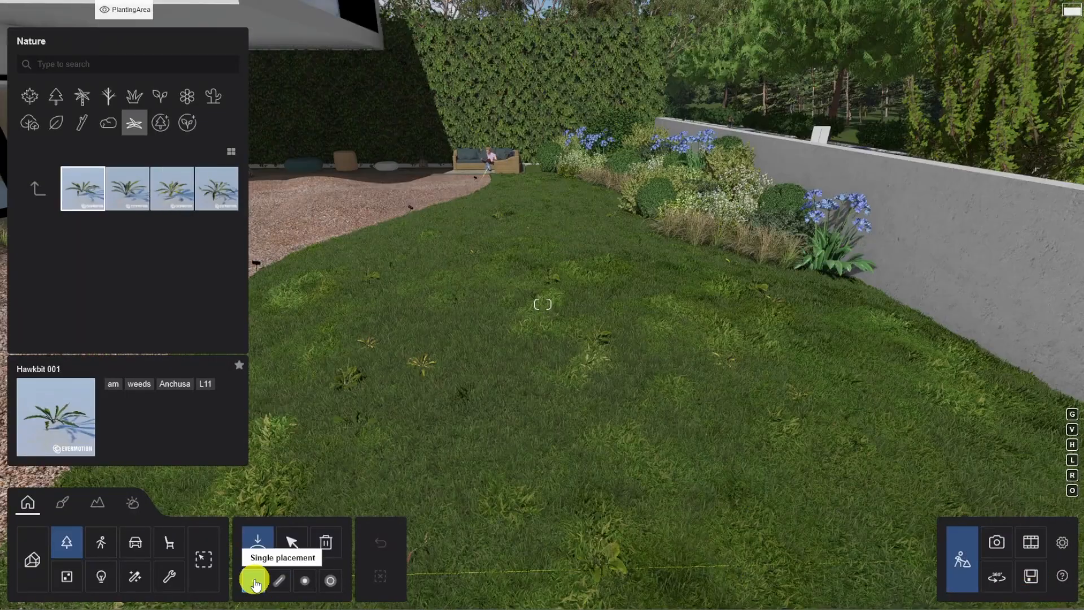
# Step: Place a single fine-detail Plant 005 shrub beside the concrete wall at the near end of the flower border
pyautogui.click(256, 584)
pyautogui.click(186, 123)
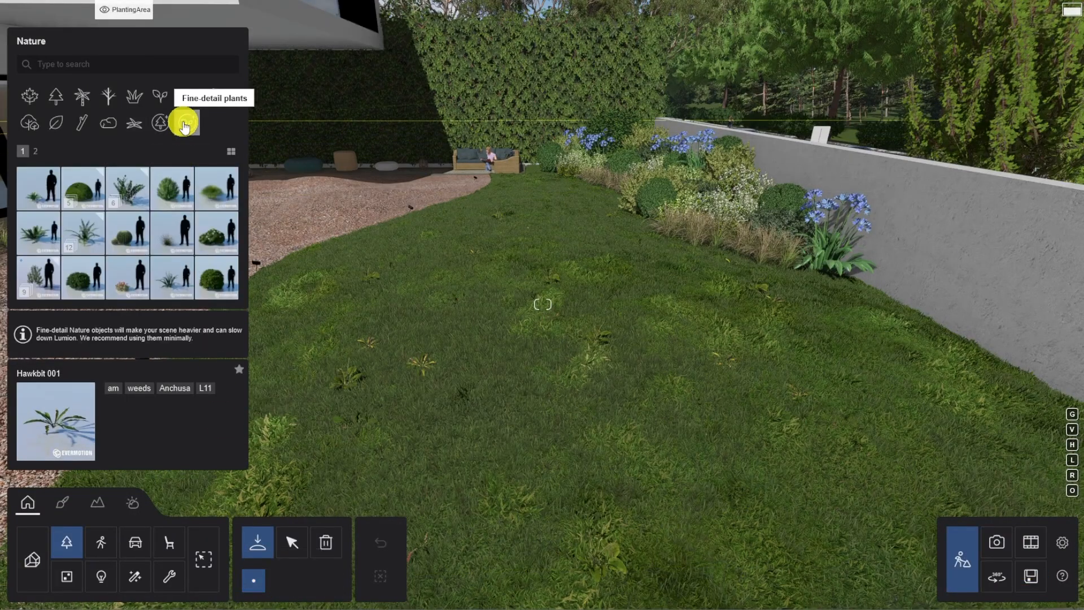
pyautogui.click(35, 151)
pyautogui.click(35, 197)
pyautogui.click(216, 188)
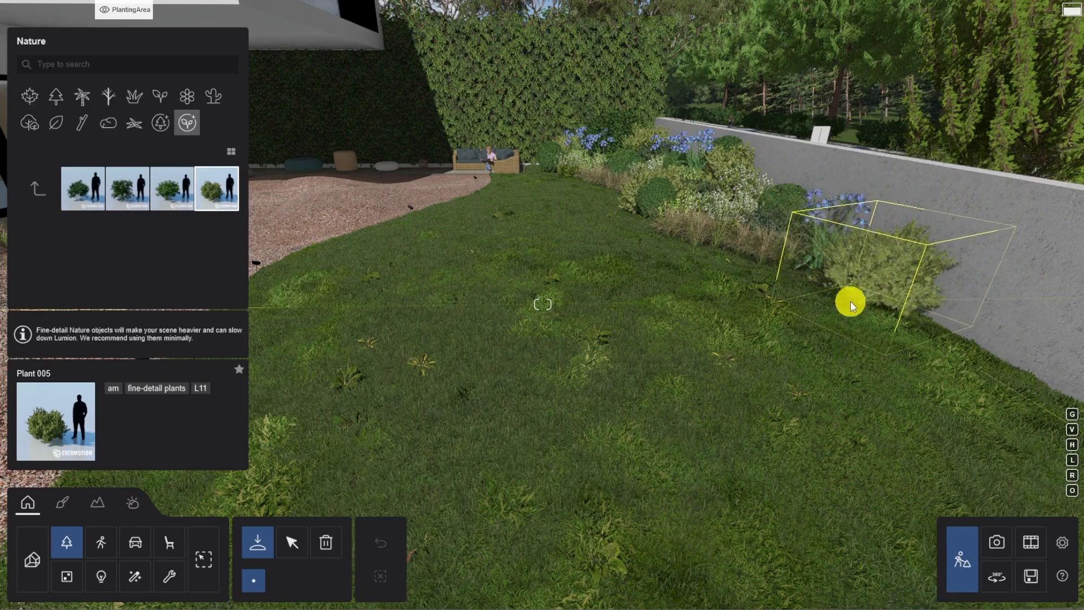
pyautogui.click(844, 305)
# Step: Extend the border with a fine-detail Boxwood 006 ball against the wall, just in front of the Plant 005 shrub
pyautogui.click(35, 188)
pyautogui.click(33, 151)
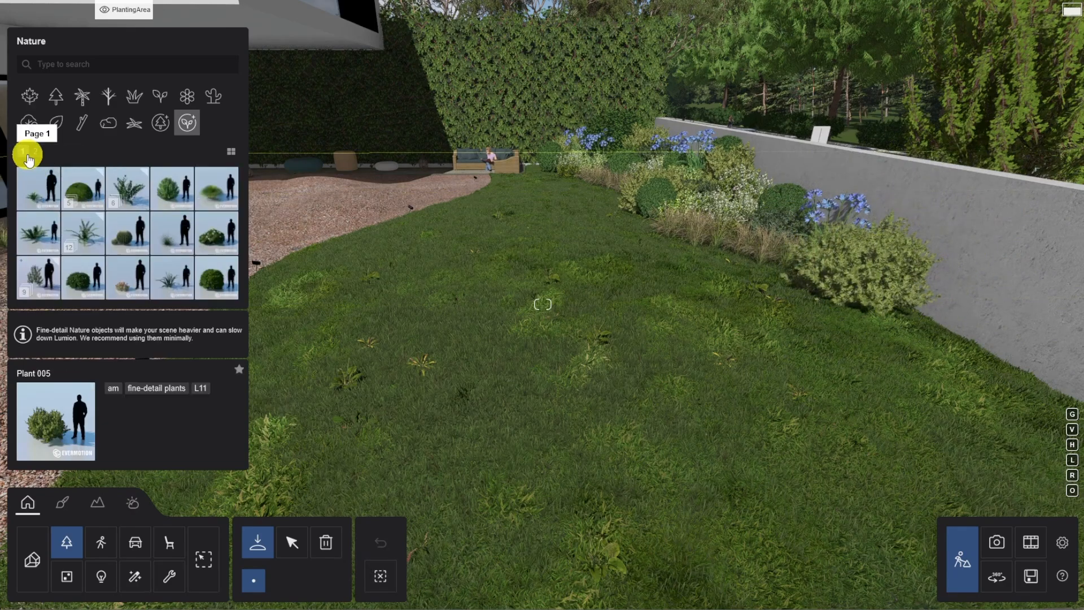
pyautogui.click(54, 233)
pyautogui.click(755, 271)
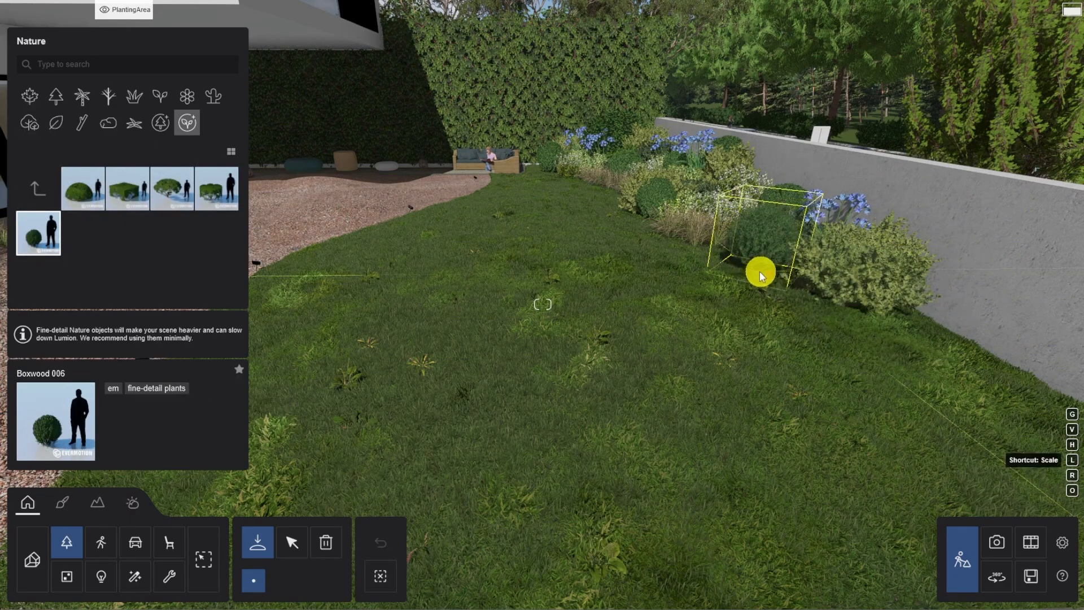
pyautogui.click(947, 340)
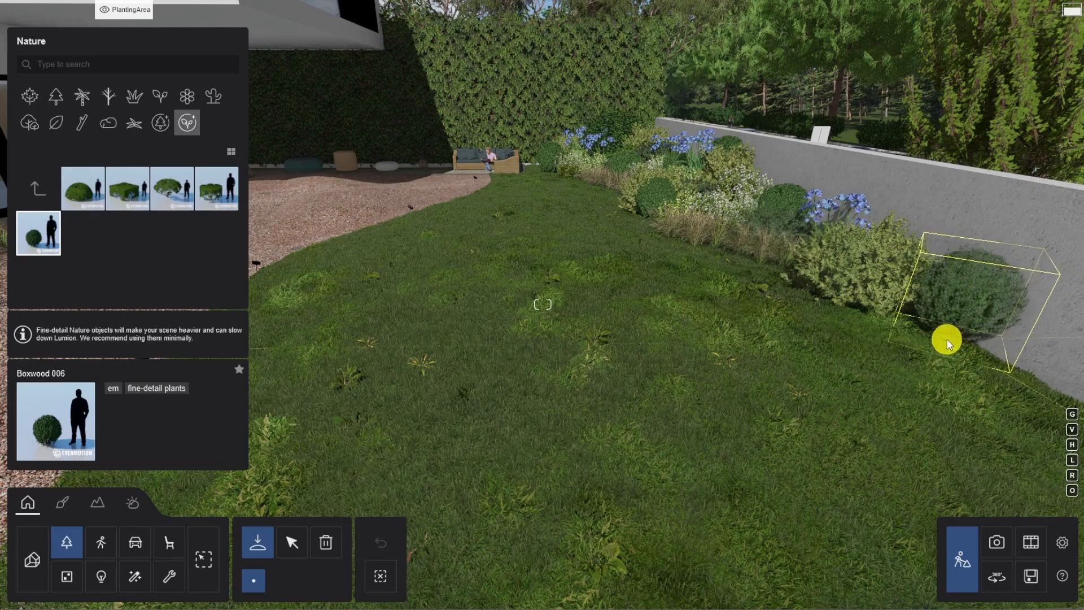
# Step: Place a row of Sedge 002 clumps along the lawn-side edge of the new shrub and boxwood
pyautogui.click(36, 189)
pyautogui.click(47, 152)
pyautogui.click(157, 188)
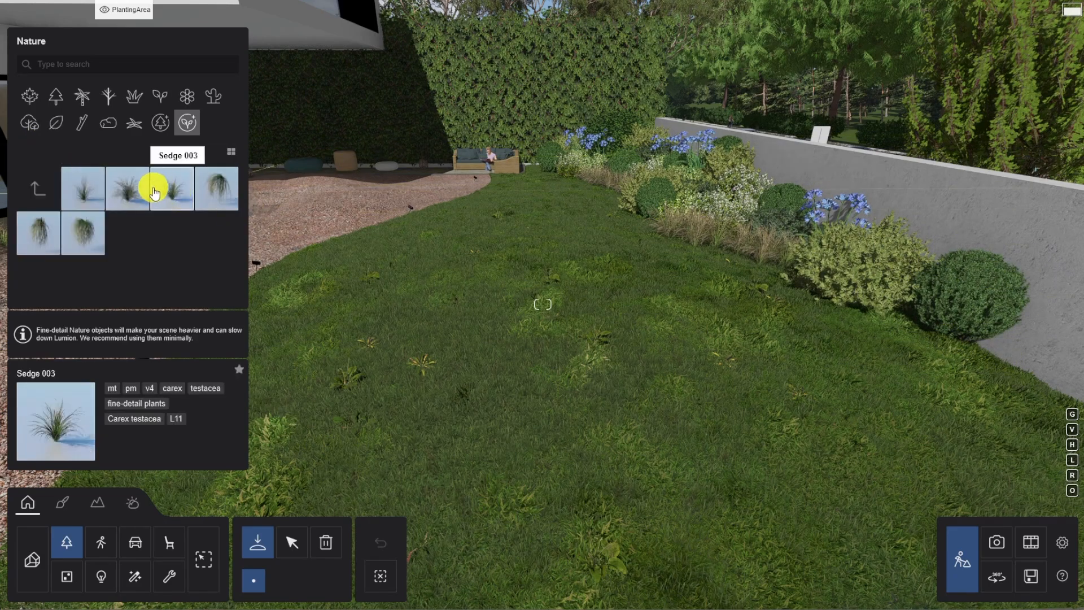
pyautogui.click(90, 189)
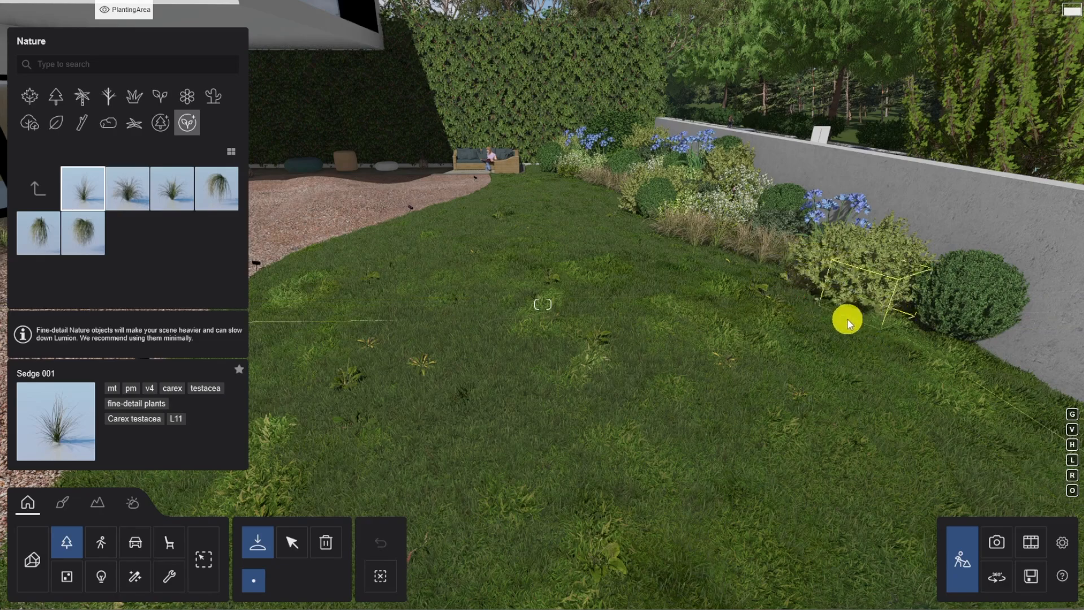
pyautogui.click(125, 195)
pyautogui.click(909, 341)
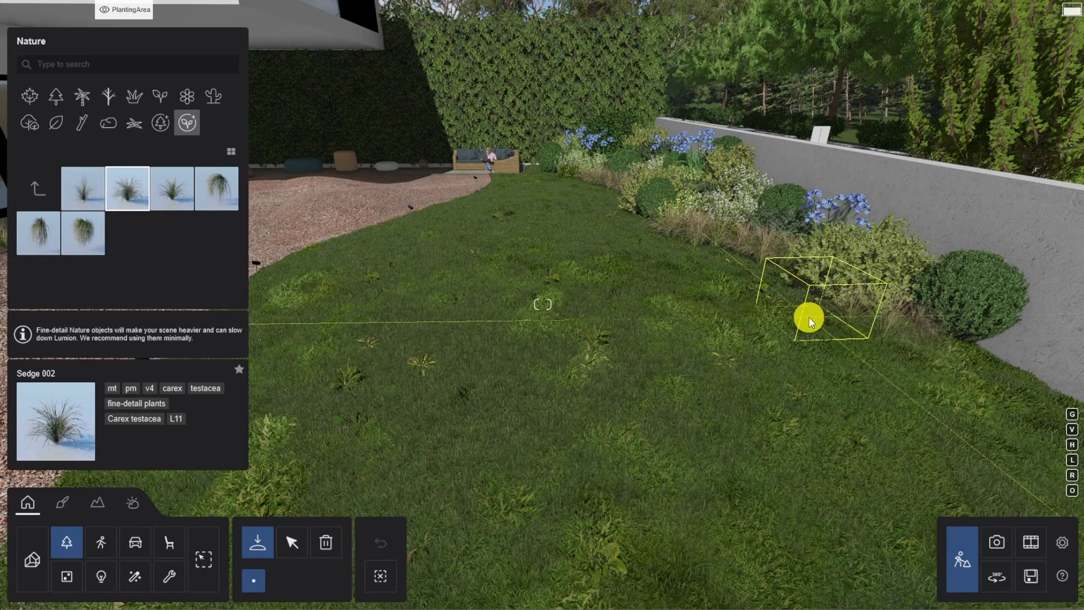
pyautogui.click(793, 299)
pyautogui.click(862, 349)
pyautogui.click(771, 280)
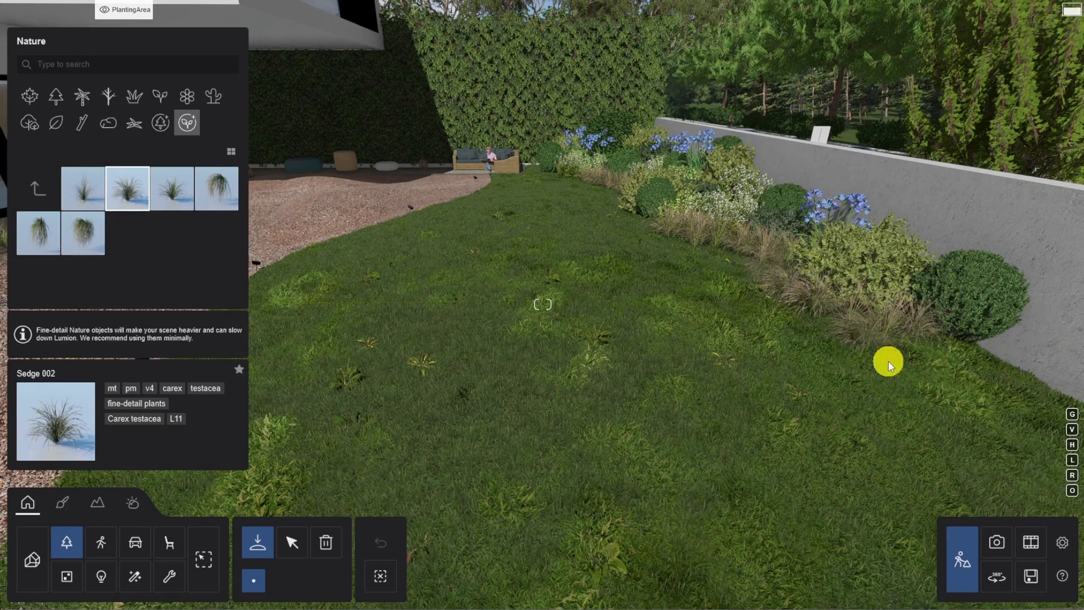
pyautogui.click(949, 366)
pyautogui.click(994, 375)
# Step: Place the fine-detail Tree 010 in the planting strip on the street side of the garden wall
pyautogui.click(160, 123)
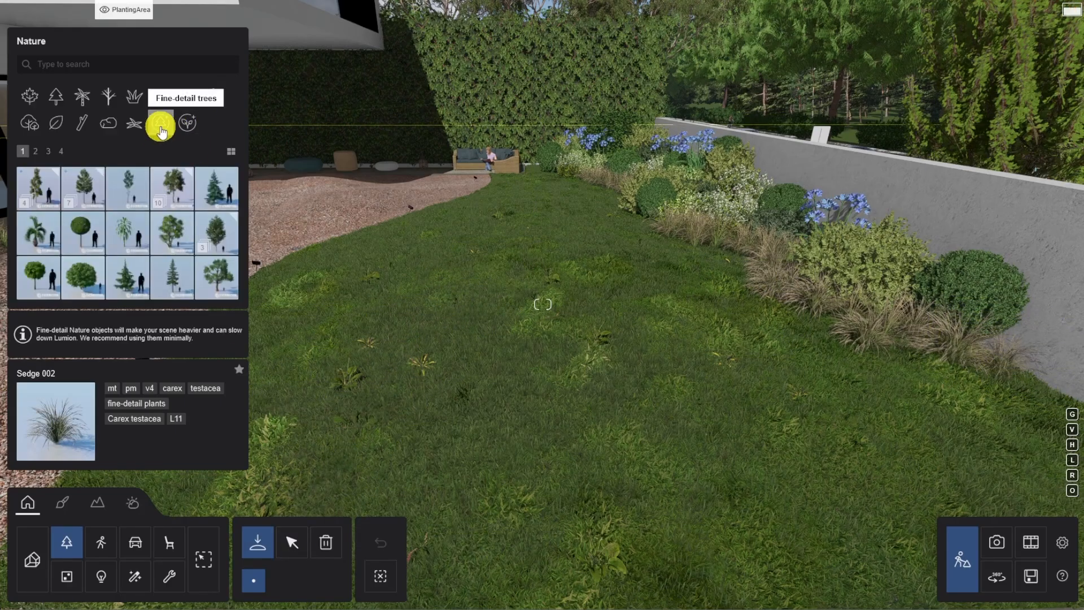
pyautogui.press('q')
pyautogui.moveTo(632, 508); pyautogui.dragTo(875, 441, button='right')
pyautogui.press('d')
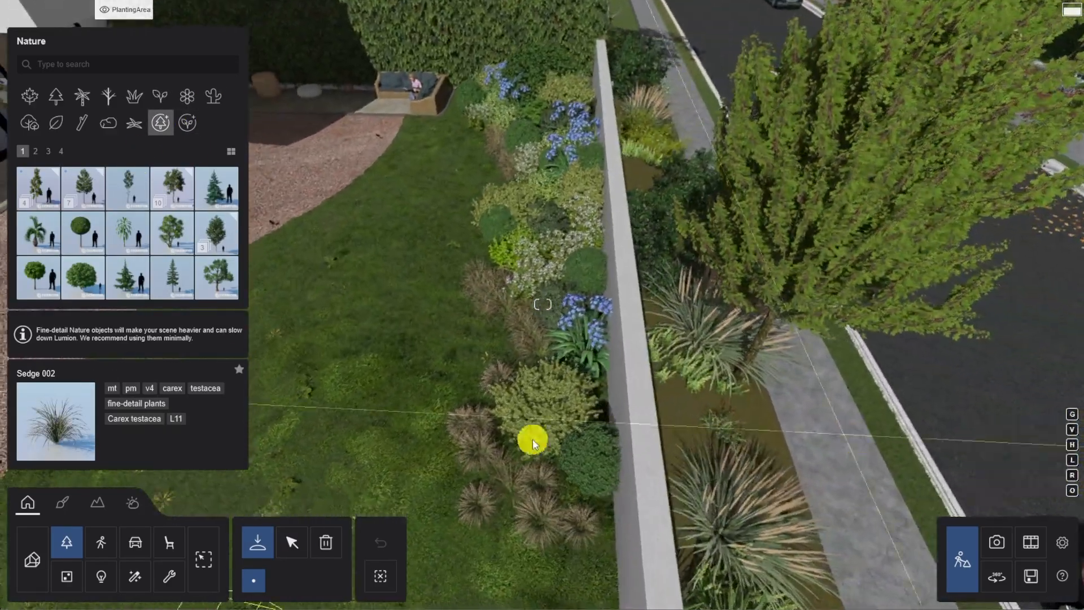
pyautogui.moveTo(678, 446); pyautogui.dragTo(771, 450, button='right')
pyautogui.click(48, 151)
pyautogui.click(38, 277)
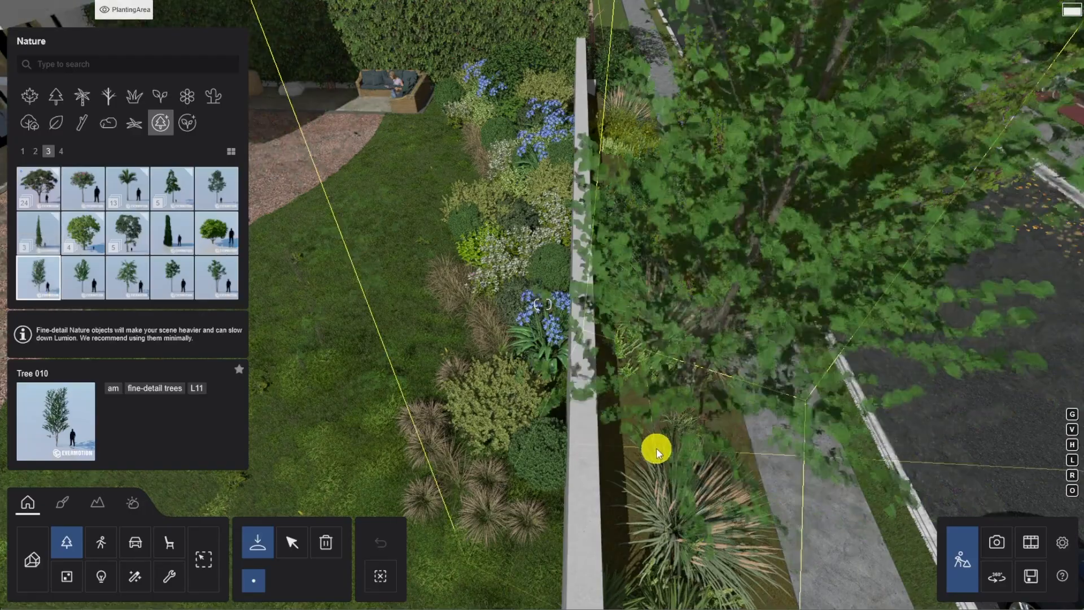
pyautogui.click(639, 498)
# Step: Add the fine-detail Tree 014 behind the wall, near the street-side planting
pyautogui.moveTo(638, 499); pyautogui.dragTo(346, 51, button='right')
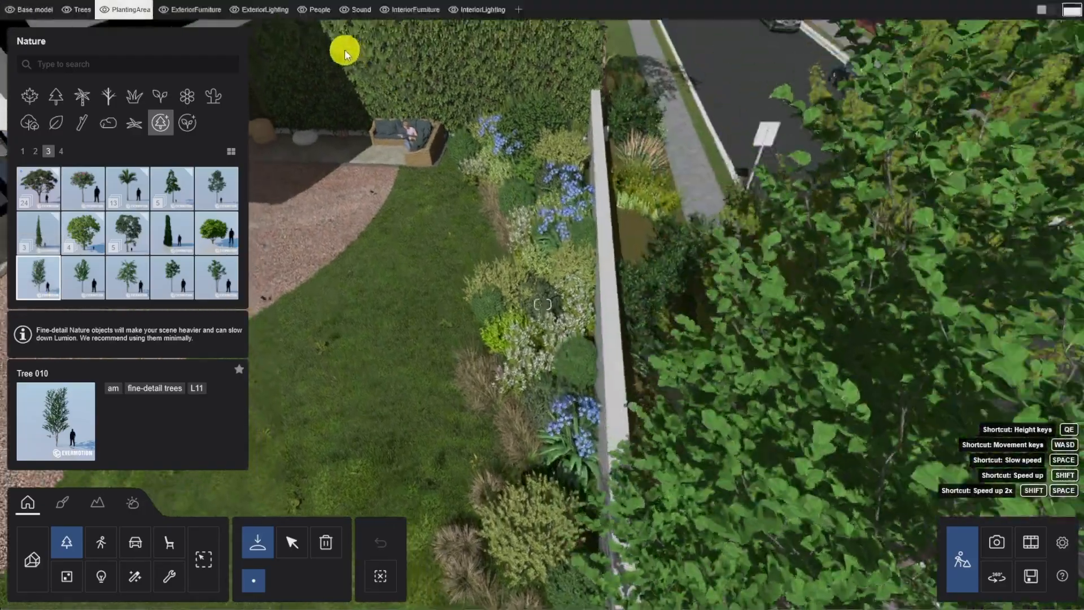
pyautogui.click(128, 278)
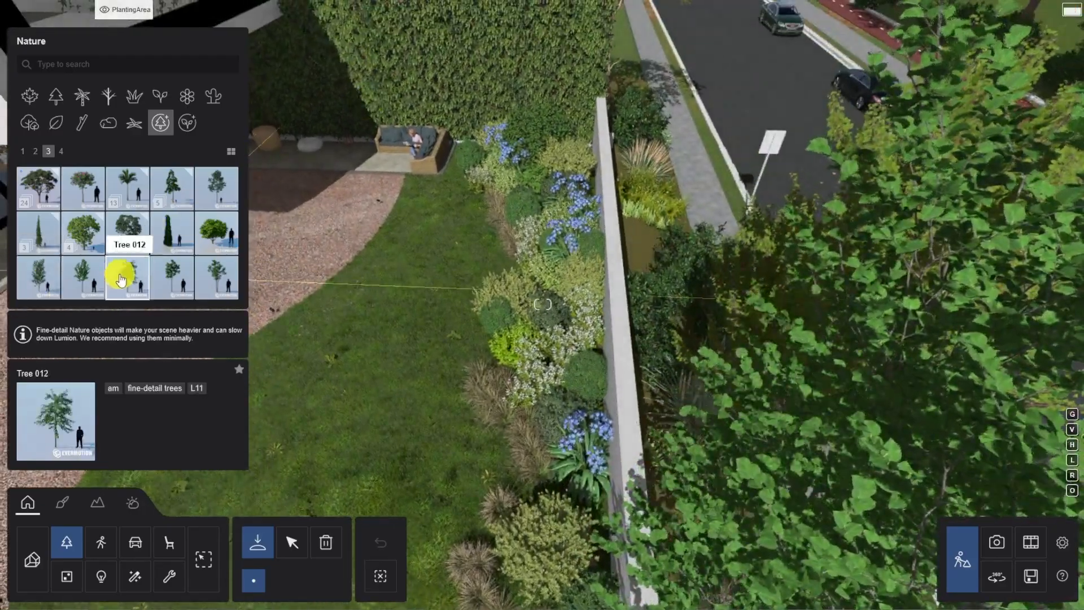
pyautogui.click(226, 277)
pyautogui.click(654, 336)
pyautogui.click(293, 548)
pyautogui.moveTo(633, 503); pyautogui.dragTo(509, 378, button='right')
pyautogui.press('w')
# Step: Search the nature library for "daisy" and place the tall white-flowering daisy by the wall beside the boxwood
pyautogui.click(257, 542)
pyautogui.click(146, 66)
pyautogui.write('daisy')
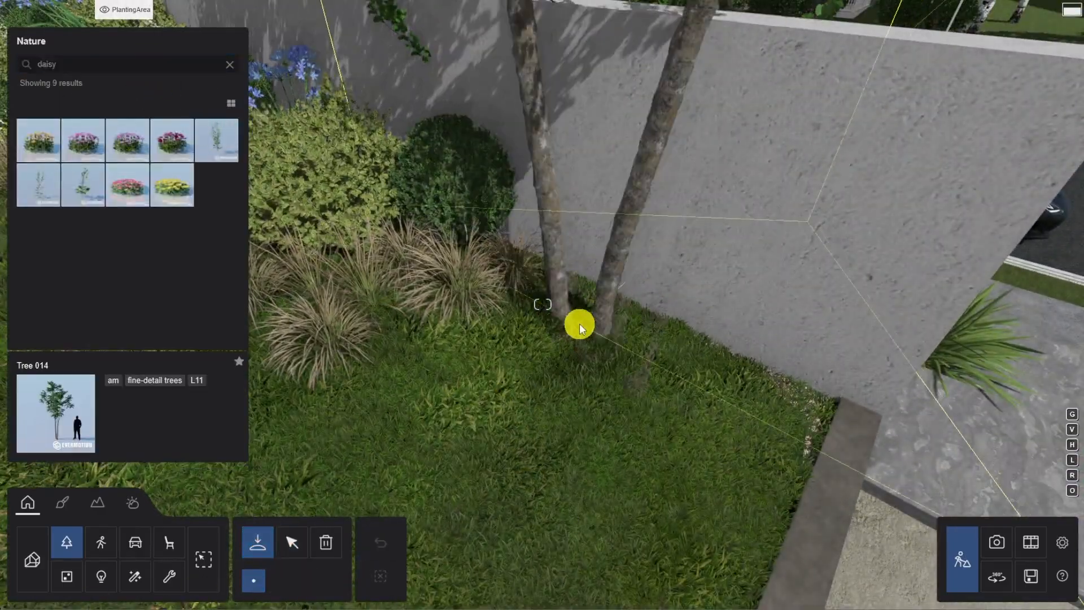
pyautogui.click(216, 140)
pyautogui.click(640, 340)
# Step: Search the nature library for "cosmos" and place Garden cosmos 001 in front of the white daisies
pyautogui.click(230, 65)
pyautogui.click(186, 66)
pyautogui.write('cosmos')
pyautogui.click(38, 140)
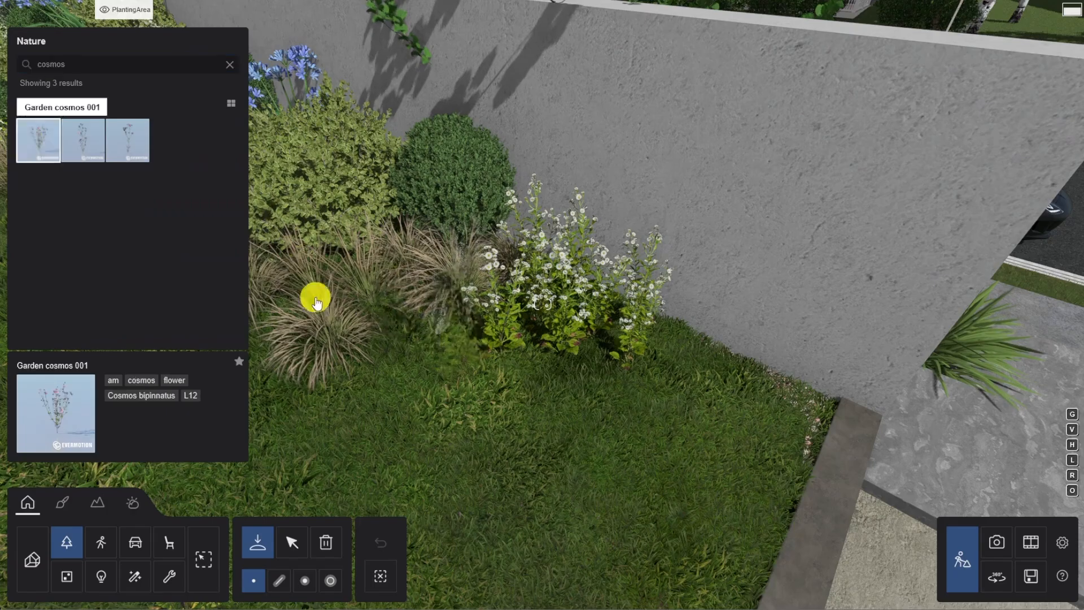
pyautogui.click(542, 375)
# Step: Place two Sweet Box plants side by side in front of the cosmos and daisies
pyautogui.click(230, 65)
pyautogui.click(160, 97)
pyautogui.click(87, 151)
pyautogui.click(217, 232)
pyautogui.click(419, 370)
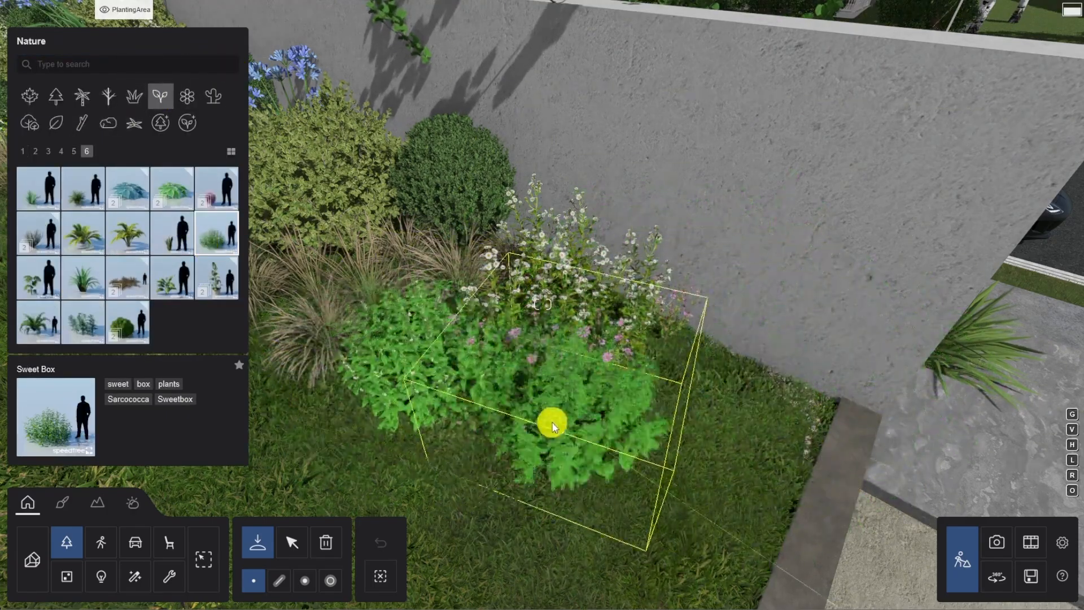
pyautogui.click(513, 415)
# Step: Select the Sweet Box plants, shift their green hue slightly and reduce their green saturation for paler foliage
pyautogui.click(292, 543)
pyautogui.keyDown('ctrl'); pyautogui.click(429, 377); pyautogui.keyUp('ctrl')
pyautogui.moveTo(972, 140); pyautogui.dragTo(989, 140)
pyautogui.moveTo(969, 164); pyautogui.dragTo(903, 164)
# Step: Place an African Lily Blue next to the daisies, near the corner of the lawn
pyautogui.click(258, 542)
pyautogui.click(187, 96)
pyautogui.click(216, 188)
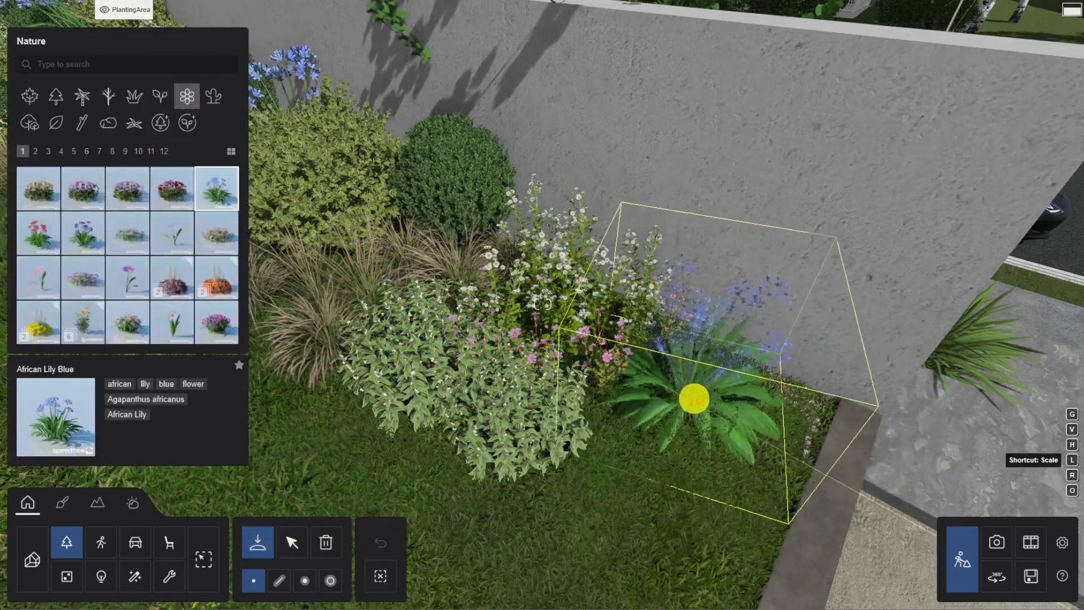
pyautogui.click(687, 373)
# Step: Place a resized Boxwood 006 at the lawn corner beside the African lily
pyautogui.click(187, 123)
pyautogui.click(184, 188)
pyautogui.click(39, 231)
pyautogui.press('l')
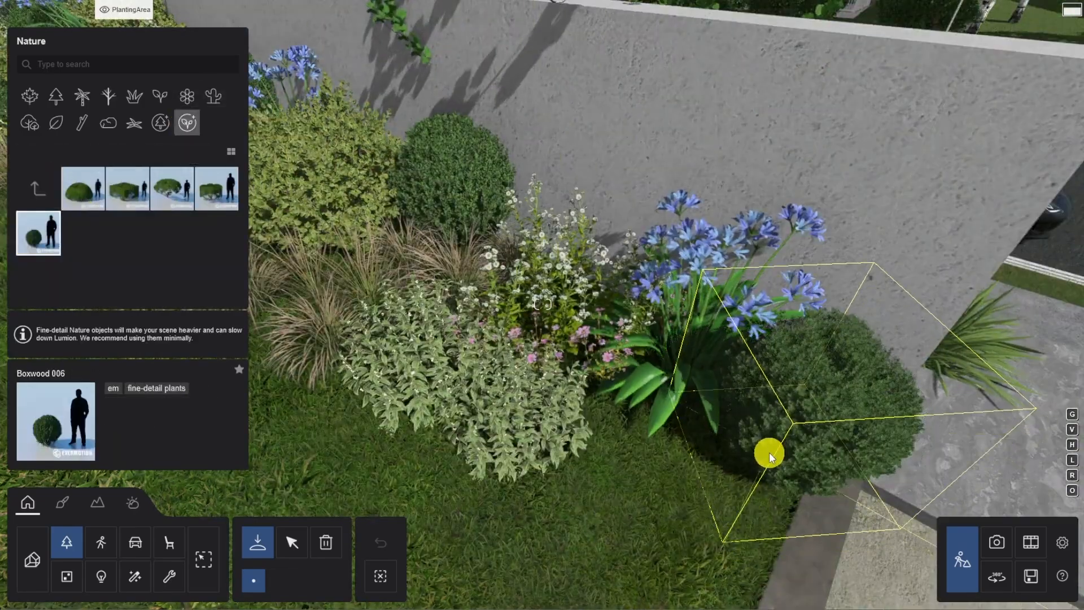
pyautogui.click(770, 456)
# Step: Add Sedge clumps around the front edge of the Sweet Box, lily and boxwood planting
pyautogui.click(38, 189)
pyautogui.click(35, 151)
pyautogui.click(180, 197)
pyautogui.click(127, 188)
pyautogui.click(587, 520)
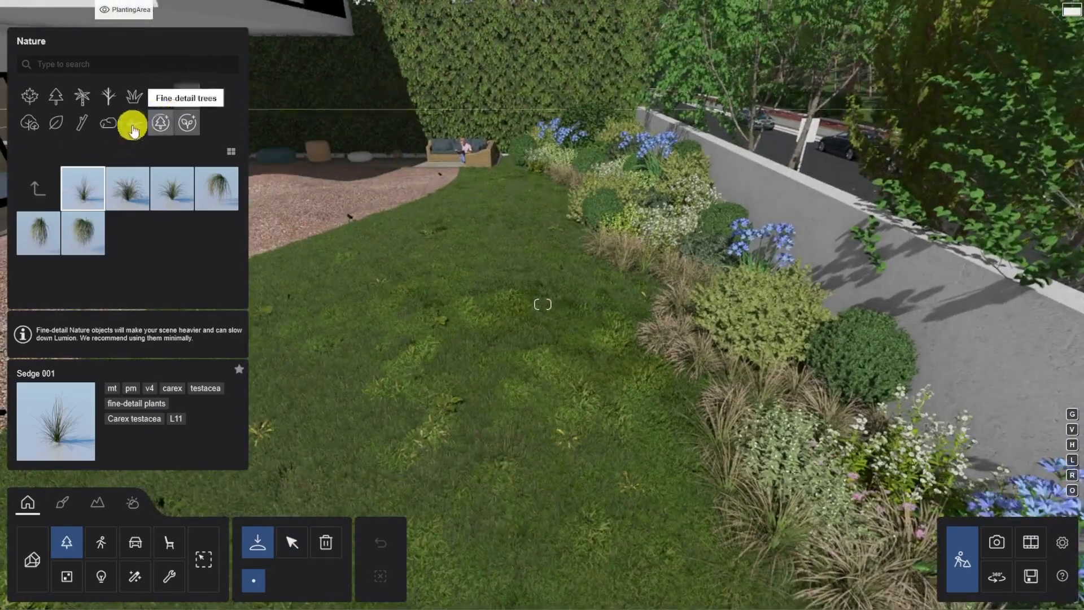
# Step: Scatter Dandelion 005 plants across the lawn with cluster placement
pyautogui.click(133, 122)
pyautogui.click(216, 188)
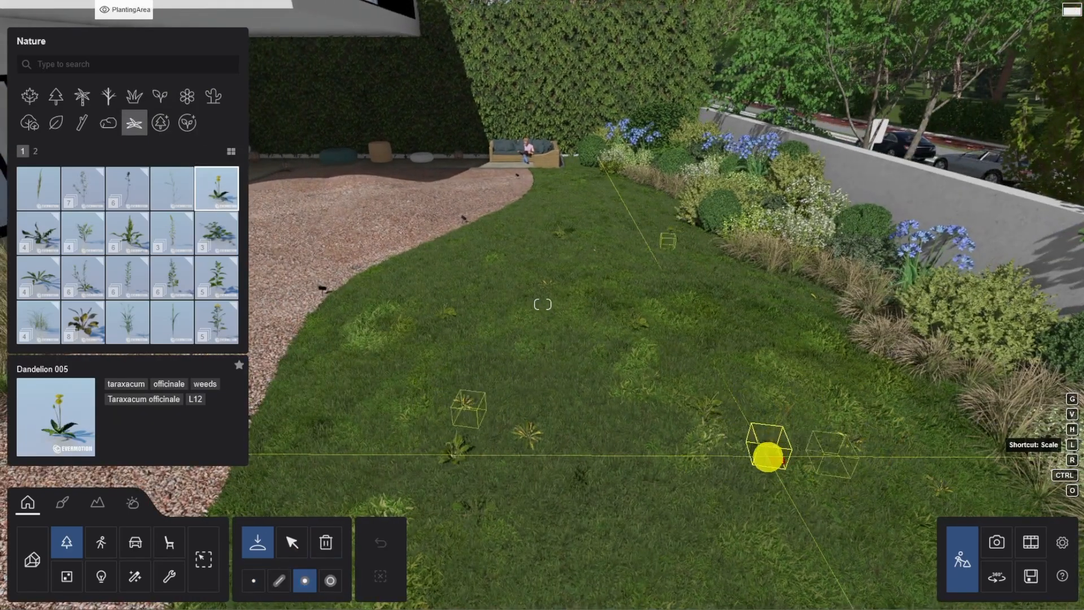
pyautogui.click(743, 445)
pyautogui.moveTo(973, 414); pyautogui.dragTo(995, 397, button='right')
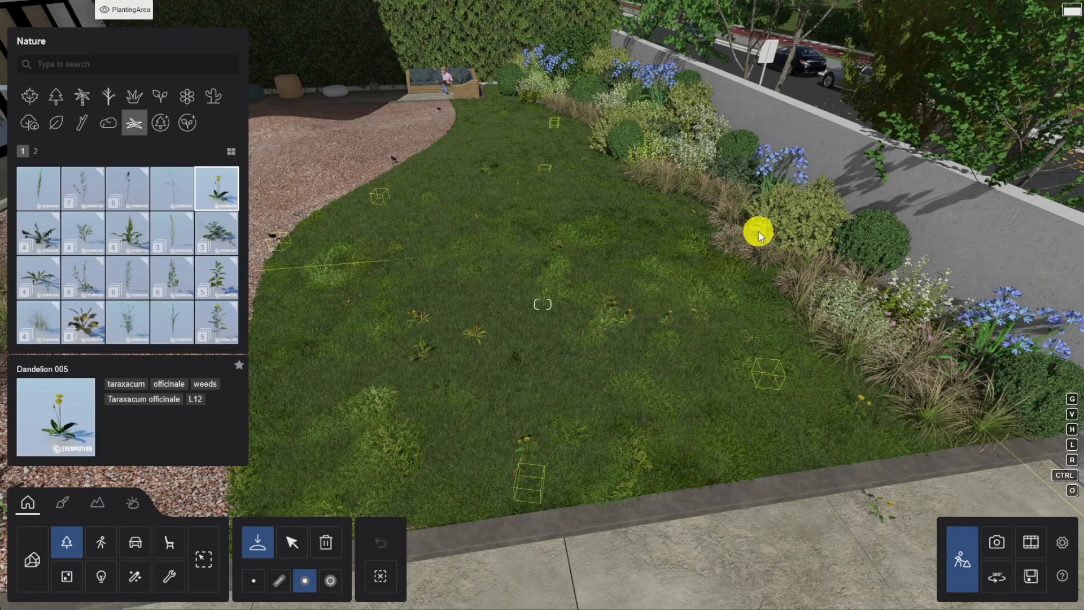
# Step: Select all matching Dandelion 005 plants, reposition them down onto the grass surface and clear the selection
pyautogui.click(293, 543)
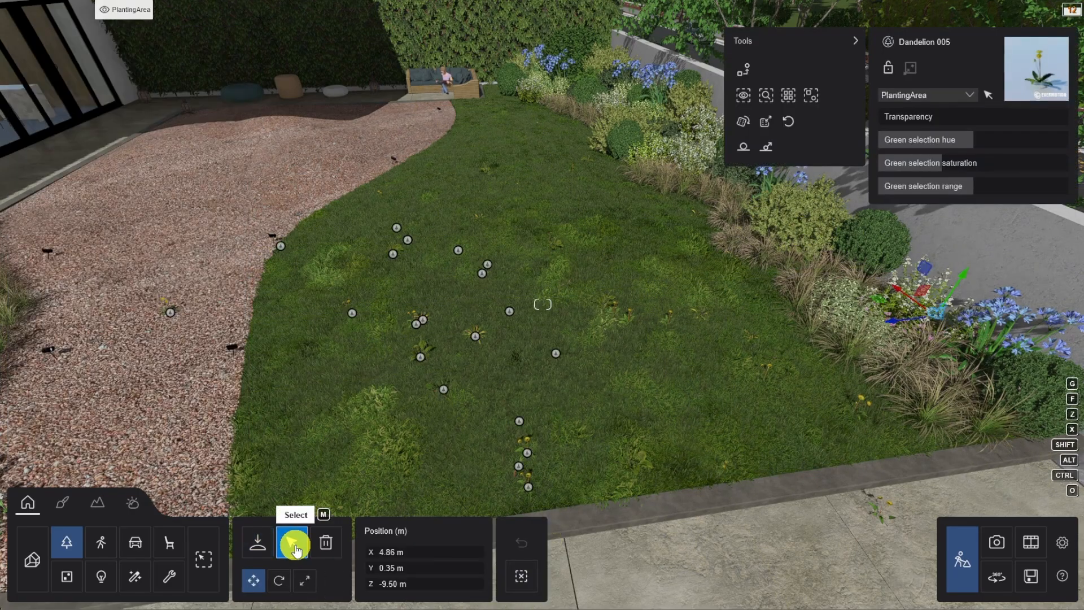
pyautogui.click(789, 96)
pyautogui.scroll(10, 574, 436)
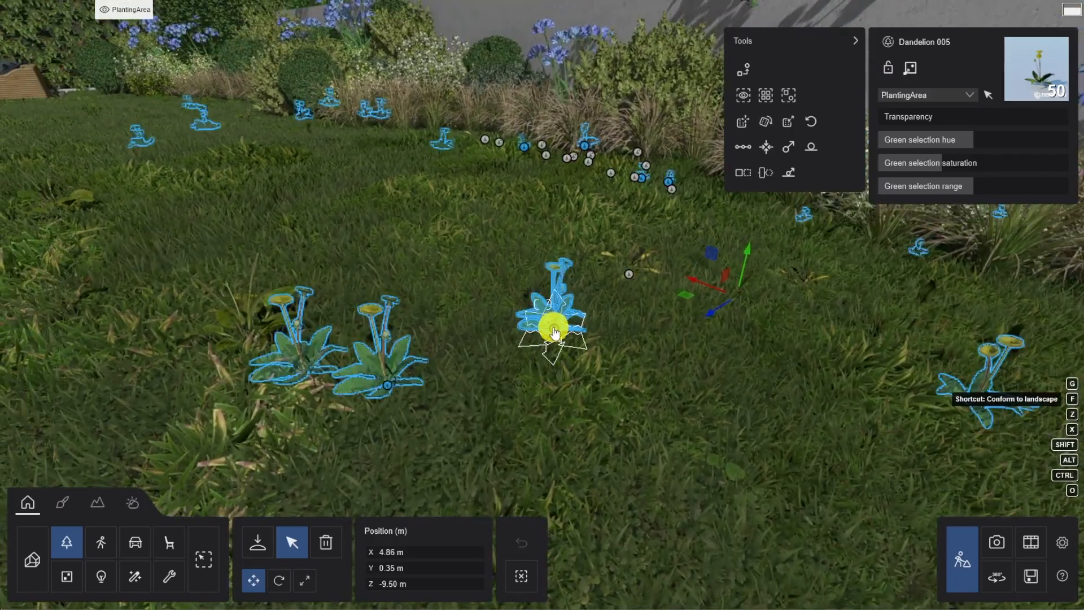
pyautogui.moveTo(554, 330); pyautogui.dragTo(562, 322)
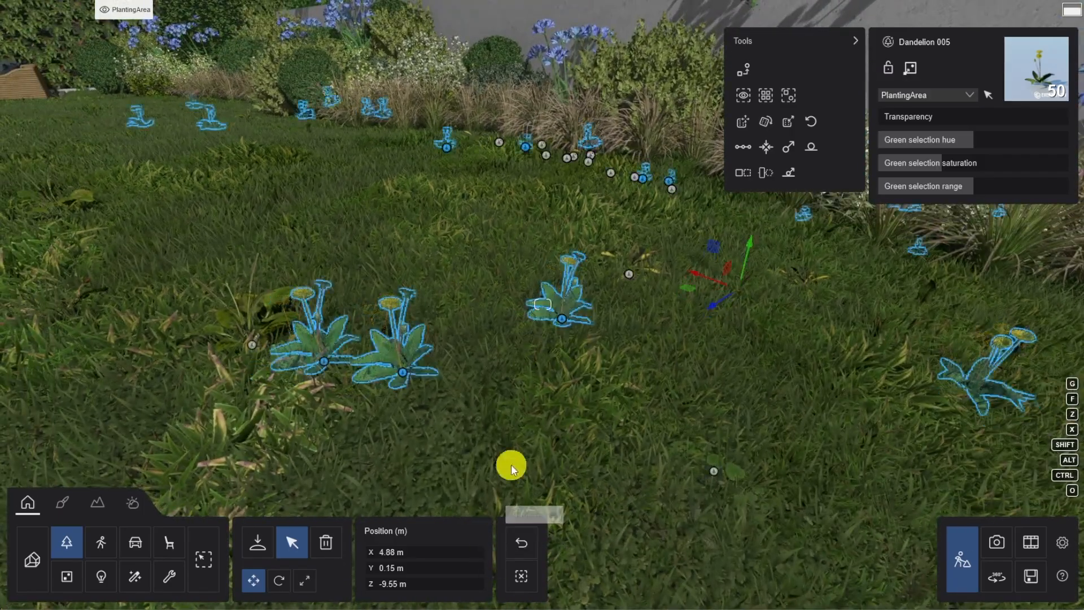
pyautogui.click(521, 576)
# Step: Switch to photo mode, frame a low view across the gravel toward the lawn and border, and store it in the first slot
pyautogui.moveTo(515, 406)
pyautogui.mouseDown(button='right')
pyautogui.moveTo(506, 404)
pyautogui.moveTo(521, 404)
pyautogui.mouseUp(button='right')
pyautogui.press('s')
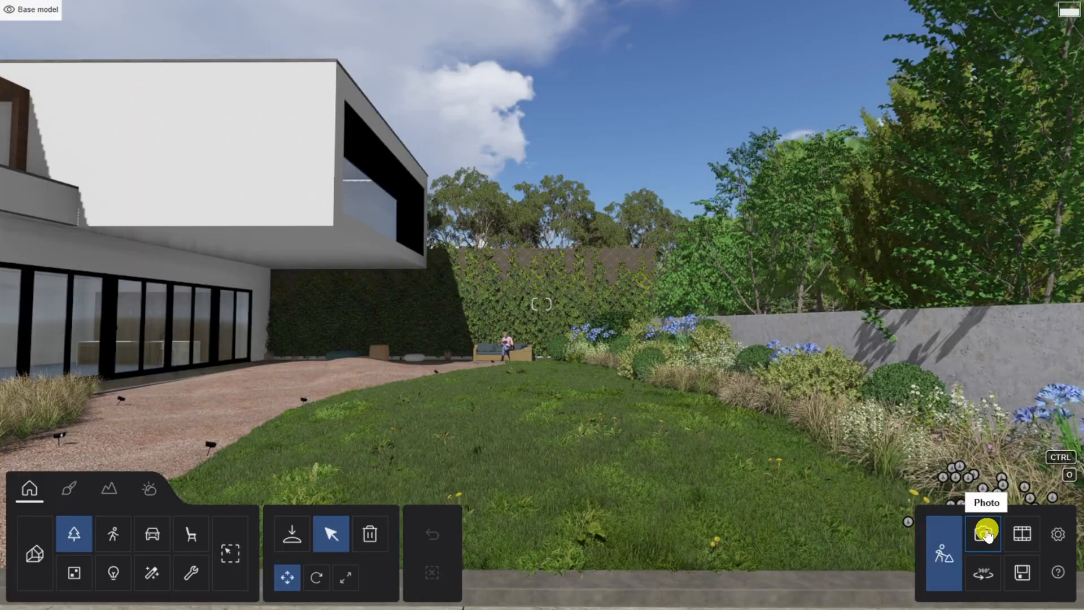
pyautogui.click(995, 540)
pyautogui.press('s')
pyautogui.moveTo(600, 288); pyautogui.dragTo(598, 290, button='right')
pyautogui.moveTo(513, 407)
pyautogui.mouseDown()
pyautogui.moveTo(484, 407)
pyautogui.moveTo(505, 407)
pyautogui.mouseUp()
pyautogui.moveTo(607, 274); pyautogui.dragTo(531, 282, button='middle')
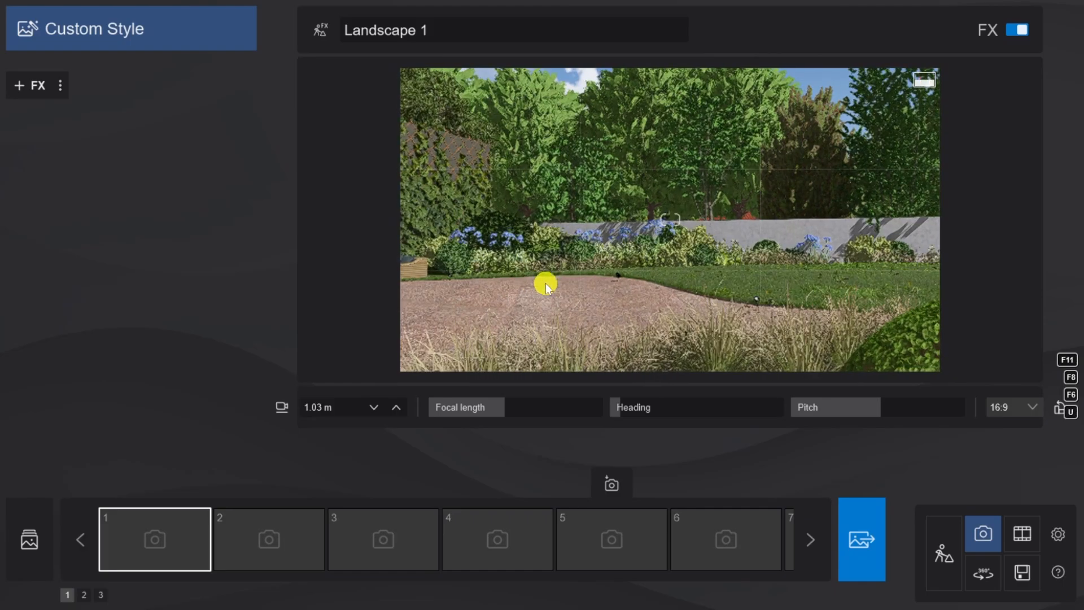
pyautogui.click(161, 484)
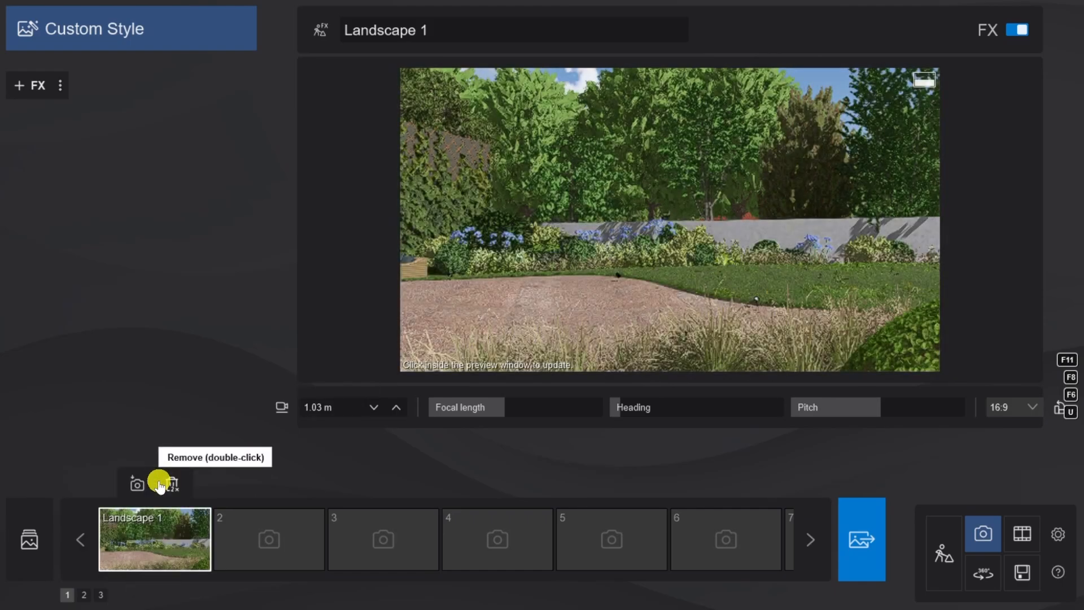
# Step: Load a saved effects set from file onto the Landscape 1 photo
pyautogui.click(63, 85)
pyautogui.click(126, 87)
pyautogui.doubleClick(170, 269)
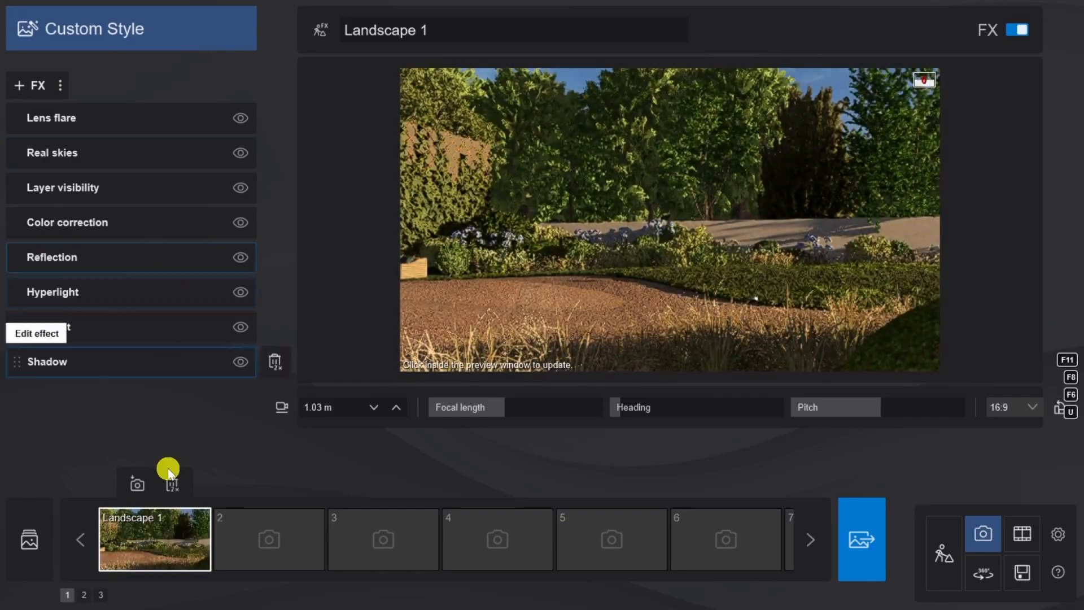
# Step: Adjust the Real skies effect to change the sunlight on the scene, and return to the effect list
pyautogui.click(107, 154)
pyautogui.moveTo(65, 206); pyautogui.dragTo(52, 202)
pyautogui.click(43, 126)
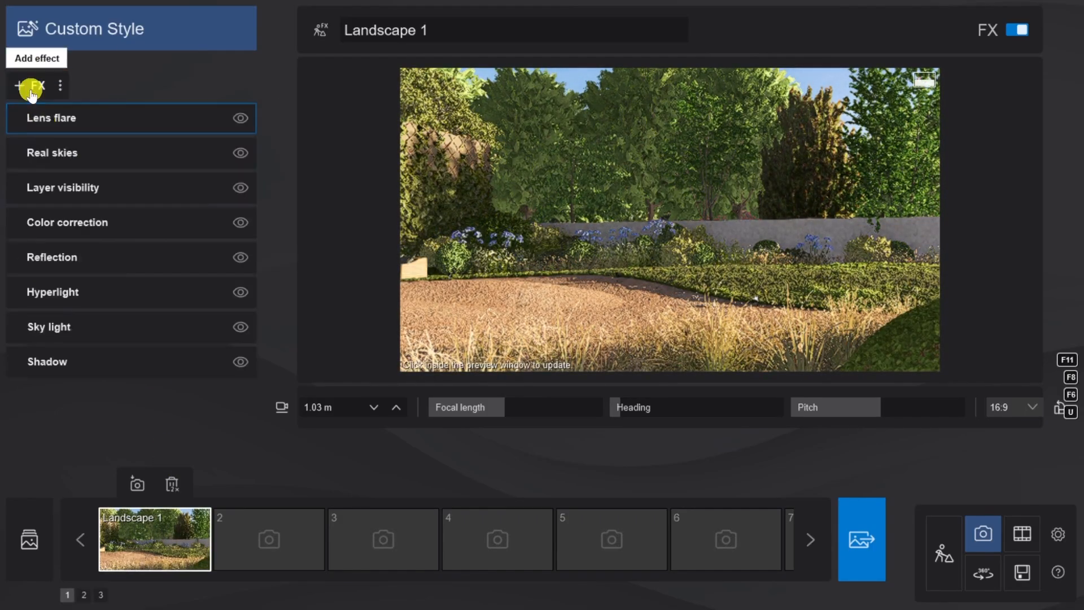
# Step: Add the Depth of field camera effect, increase its amount and return to the effect list
pyautogui.click(31, 88)
pyautogui.click(573, 195)
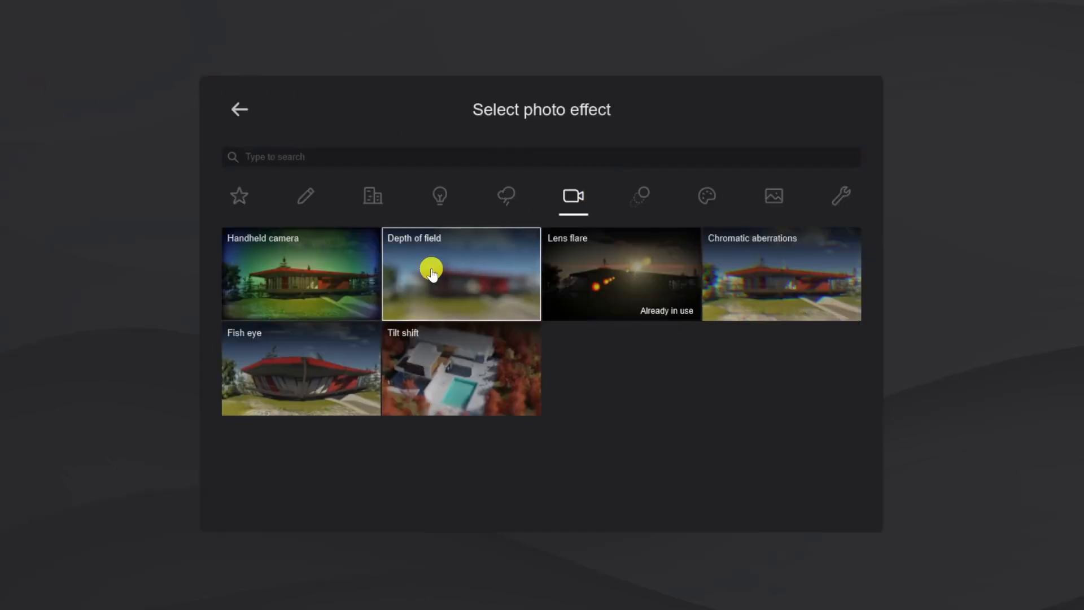
pyautogui.click(431, 269)
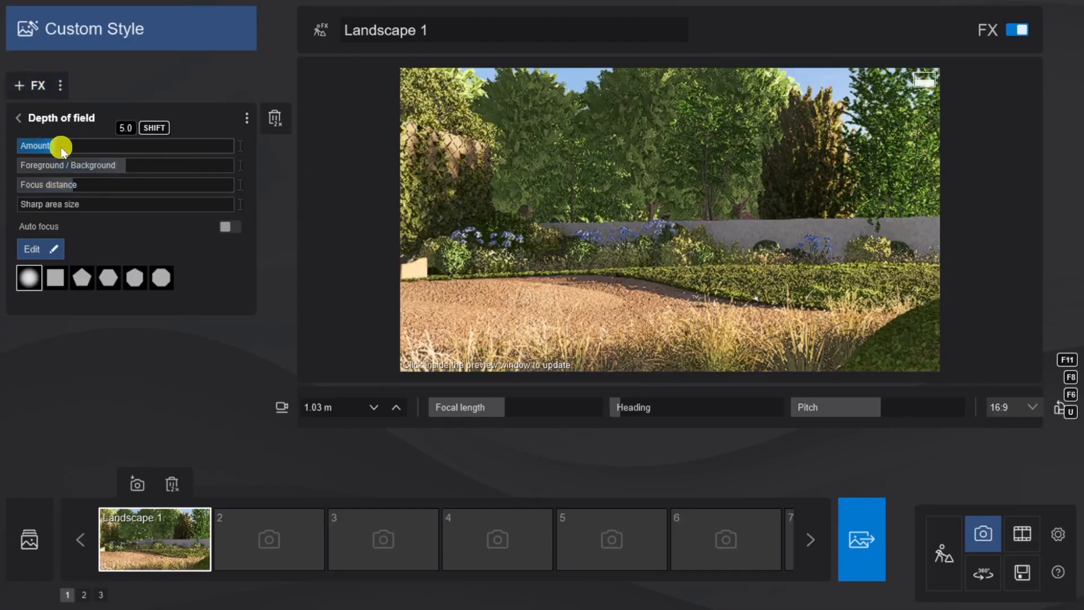
pyautogui.moveTo(61, 150); pyautogui.dragTo(100, 148)
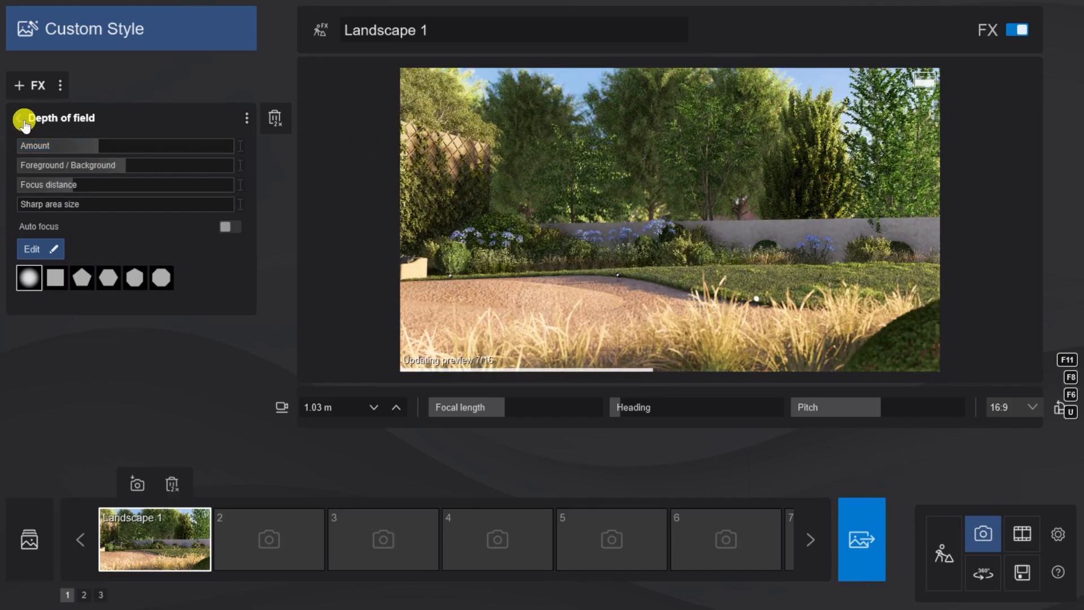
pyautogui.click(21, 119)
# Step: Add the Precipitation effect with particle speed, quantity and size at zero and the precipitation phase raised to near maximum
pyautogui.click(26, 90)
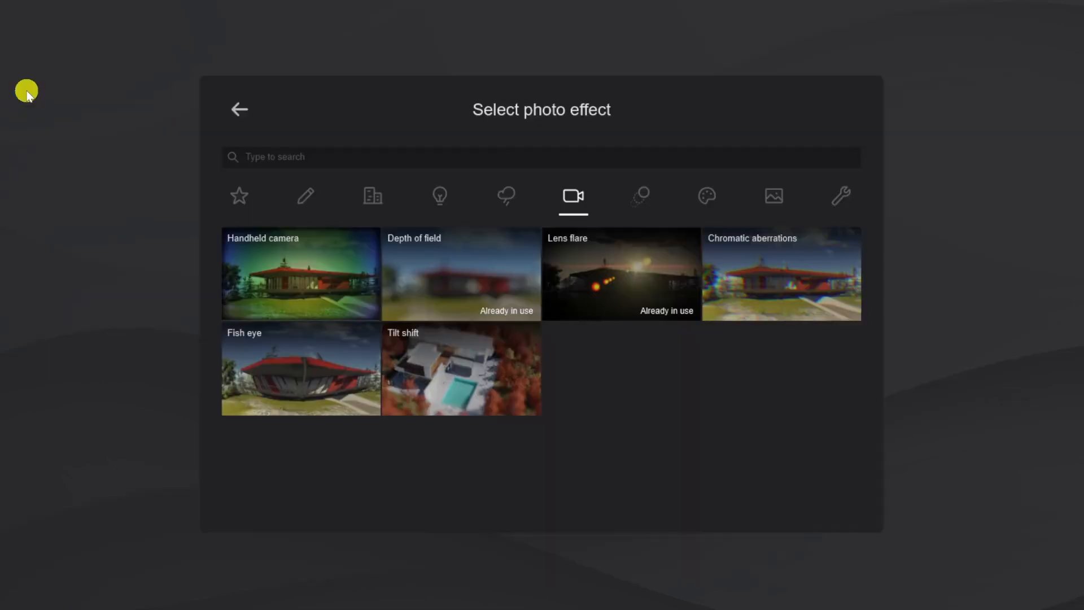
pyautogui.click(508, 198)
pyautogui.click(757, 256)
pyautogui.moveTo(170, 180); pyautogui.dragTo(7, 182)
pyautogui.moveTo(126, 205); pyautogui.dragTo(6, 203)
pyautogui.moveTo(113, 224); pyautogui.dragTo(1, 216)
pyautogui.moveTo(115, 164); pyautogui.dragTo(216, 165)
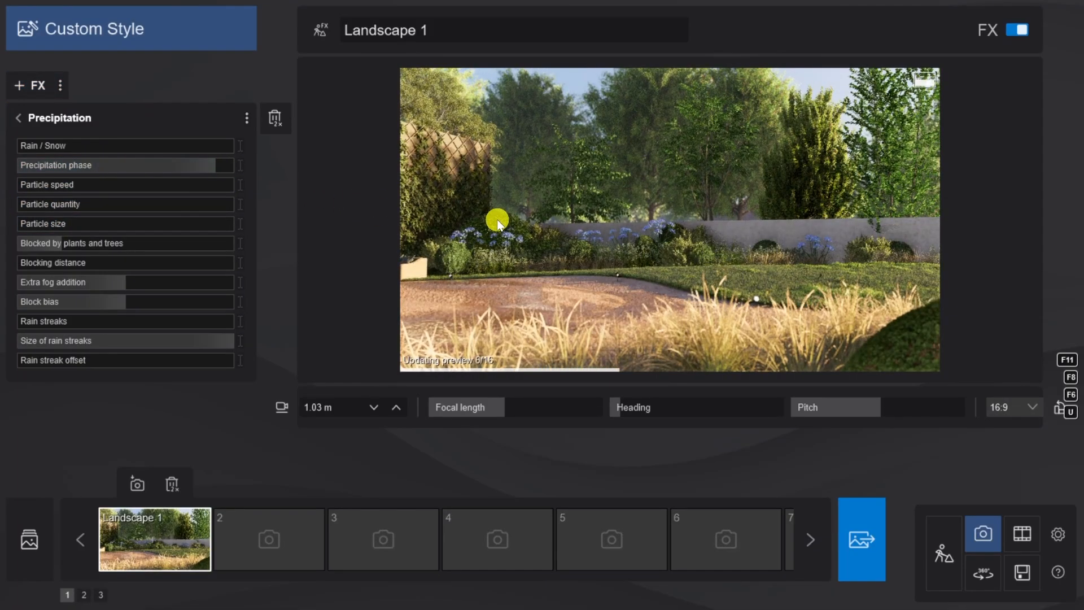
# Step: Frame a top-down shot of the flowering border and lawn edge in photo slot 2 and store it as Top view 1
pyautogui.click(21, 117)
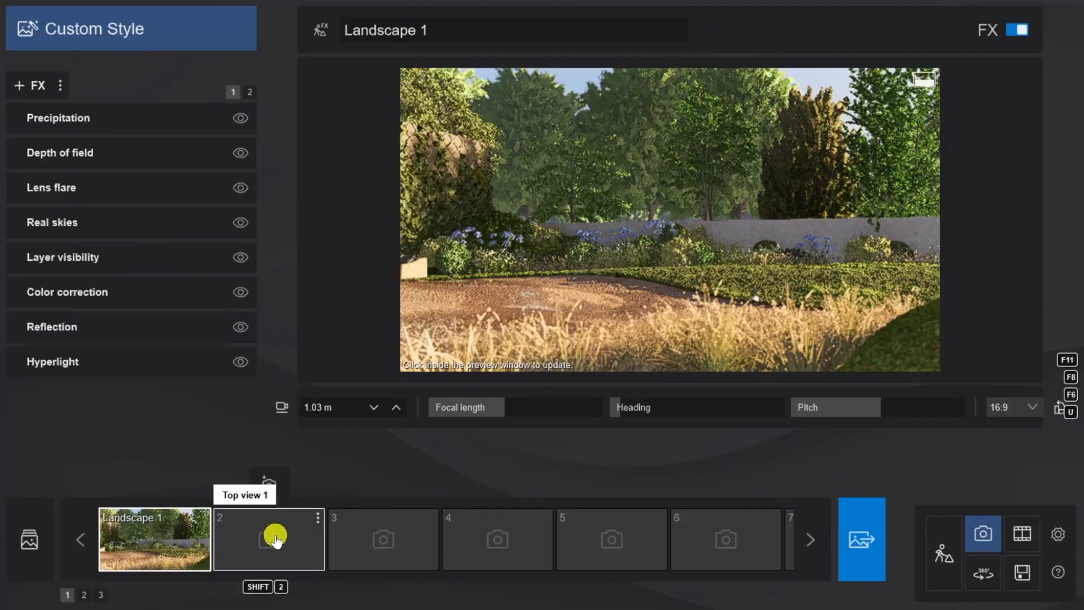
pyautogui.click(270, 539)
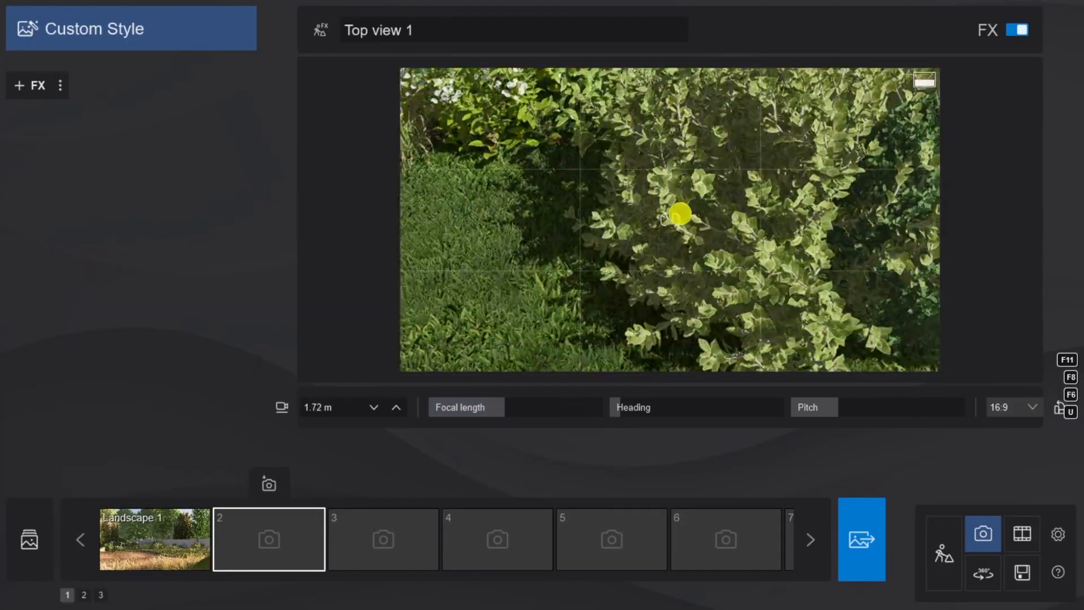
pyautogui.moveTo(591, 153); pyautogui.dragTo(700, 140, button='right')
pyautogui.click(268, 484)
# Step: Apply the effects set to Top view 1, increase its Depth of field amount and minimize the Foreground / Background setting
pyautogui.click(60, 85)
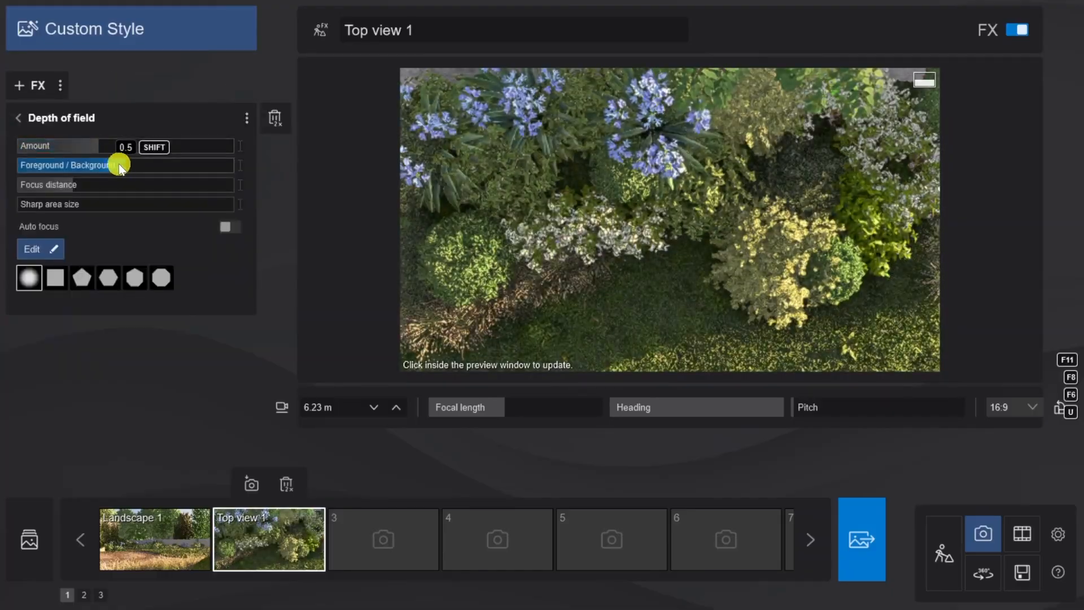
pyautogui.moveTo(99, 146); pyautogui.dragTo(128, 146)
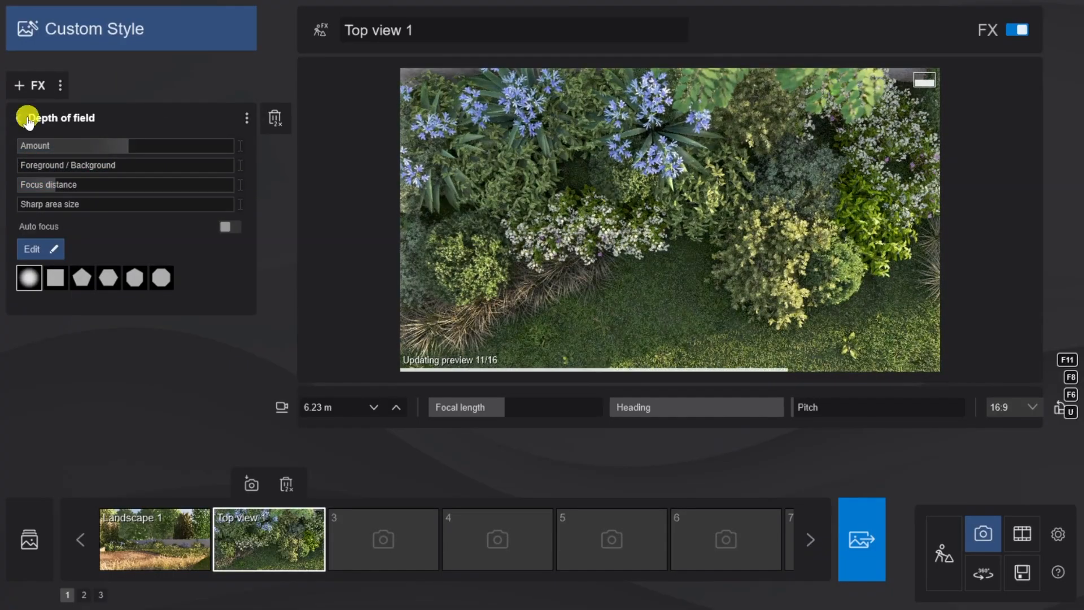
pyautogui.click(25, 118)
# Step: Frame the lawn, house terrace and blue-flowered border at 1.37 m eye height in photo slot 3, and store the shot
pyautogui.click(373, 536)
pyautogui.moveTo(610, 285); pyautogui.dragTo(690, 307, button='right')
pyautogui.moveTo(508, 404); pyautogui.dragTo(500, 404)
pyautogui.press('e')
pyautogui.press('q')
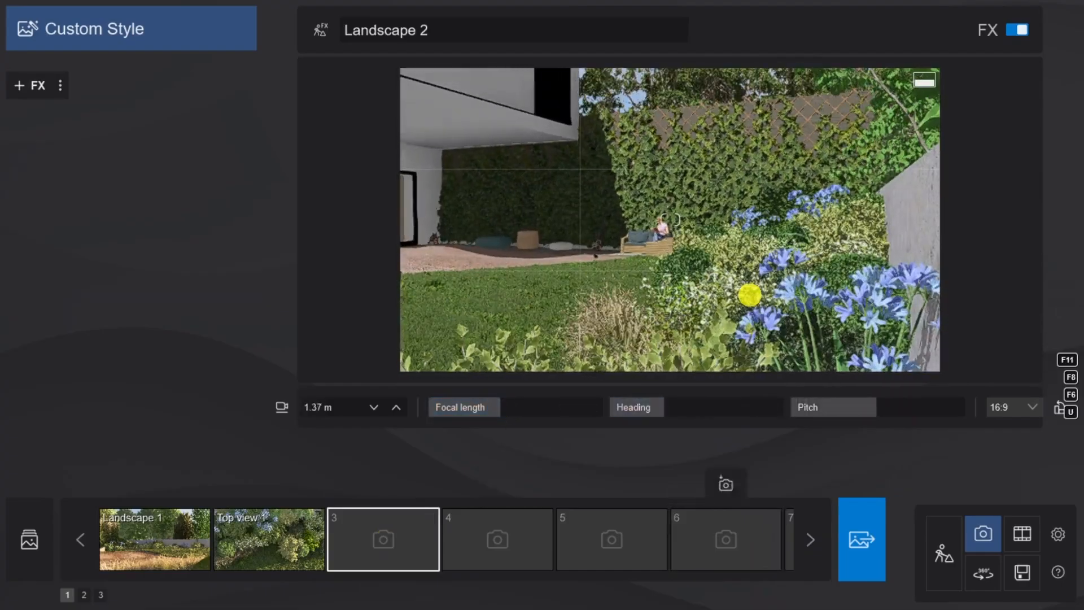
pyautogui.moveTo(750, 293); pyautogui.dragTo(734, 292, button='right')
pyautogui.click(384, 484)
# Step: Turn the Real skies heading on Landscape 2 to about -82° and set its Depth of field with Foreground / Background at maximum
pyautogui.click(97, 221)
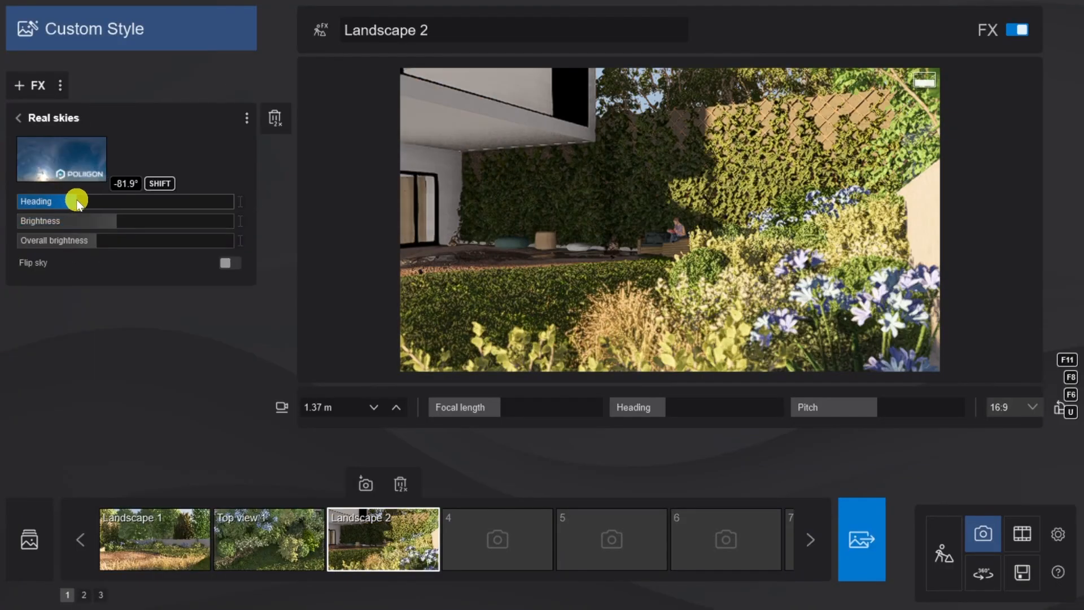
pyautogui.click(41, 113)
pyautogui.click(173, 138)
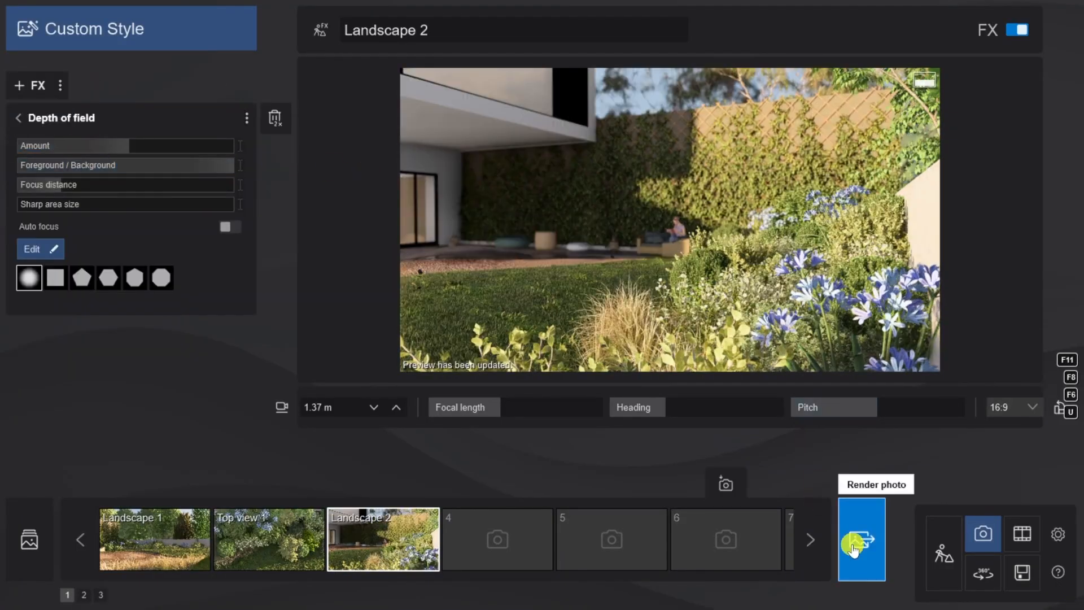
# Step: Render the photo set of all three shots at Desktop 1920x1080 resolution under the file name landscape
pyautogui.click(854, 548)
pyautogui.click(359, 80)
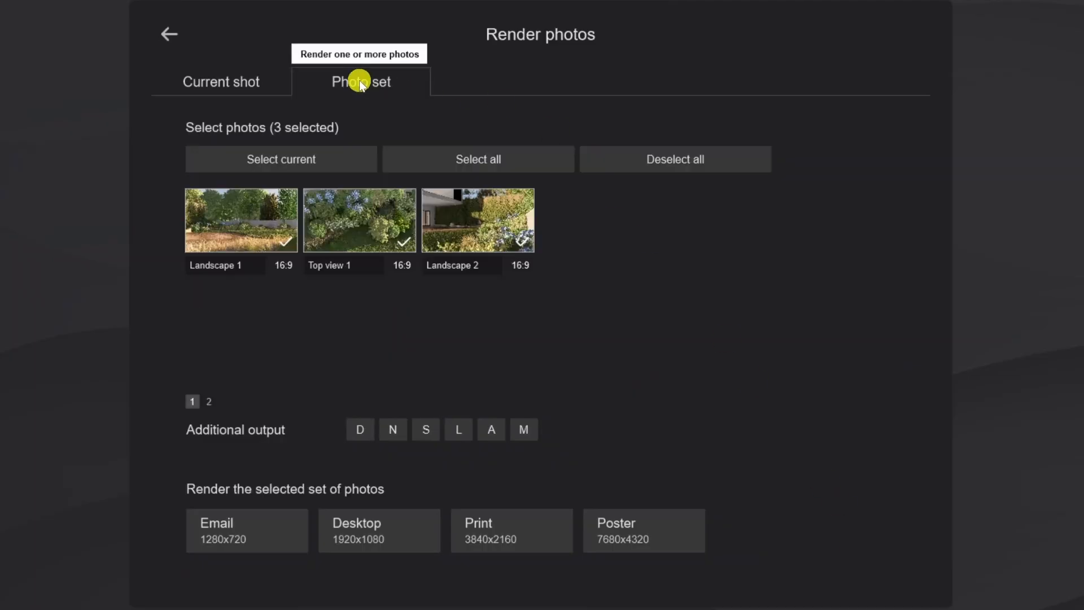
pyautogui.click(367, 531)
pyautogui.write('landscape')
pyautogui.press('Return')
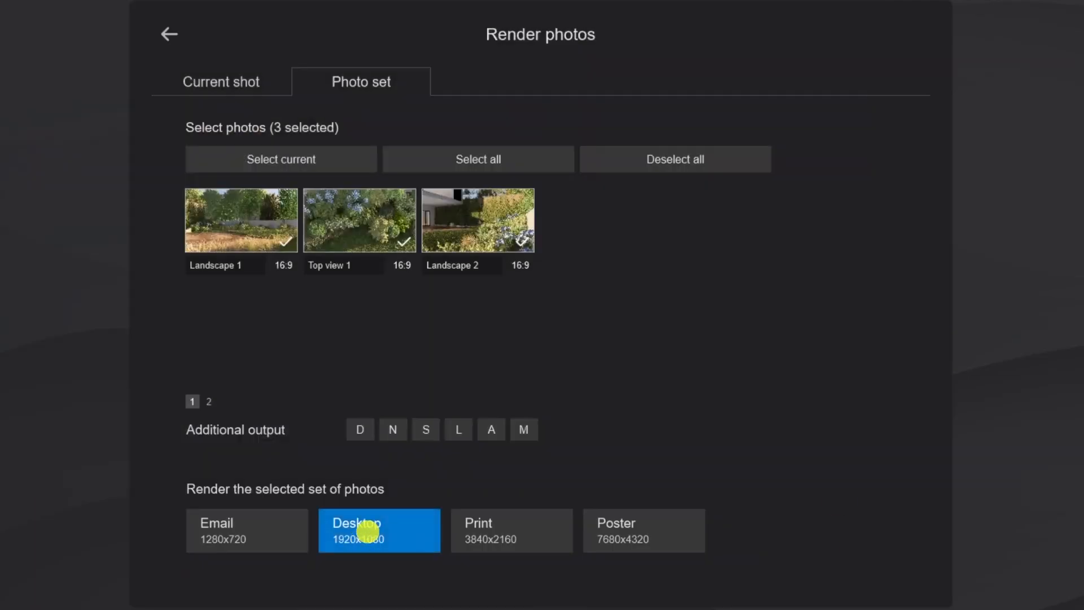